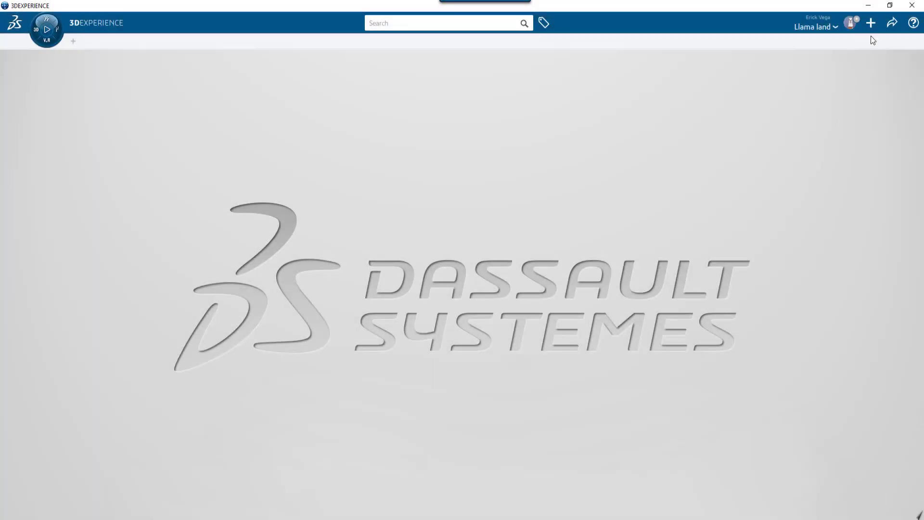
# Step: Check the Import dialog, keeping the SolidWorks assembly import format
pyautogui.click(873, 22)
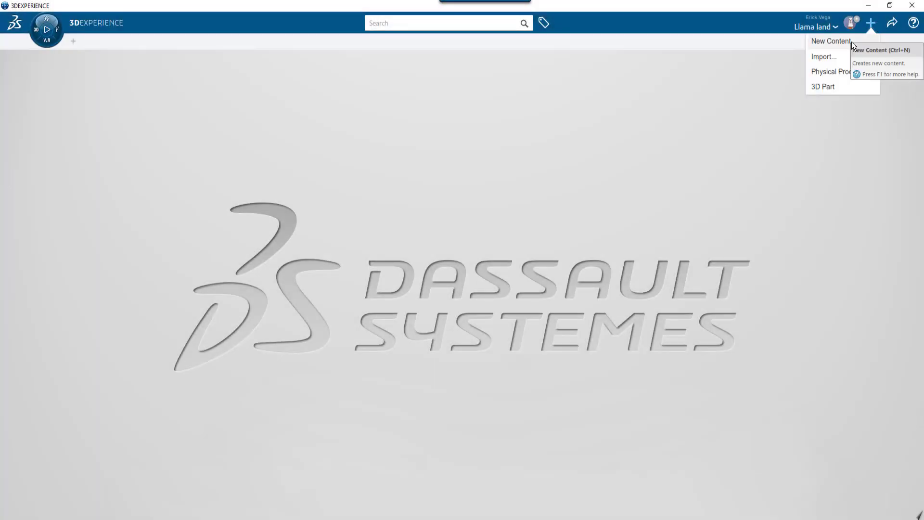
pyautogui.click(829, 56)
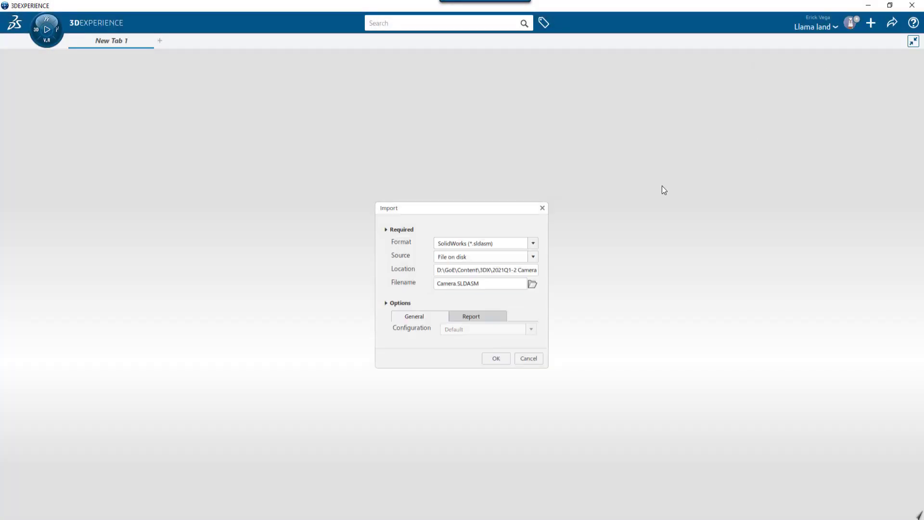
pyautogui.click(533, 243)
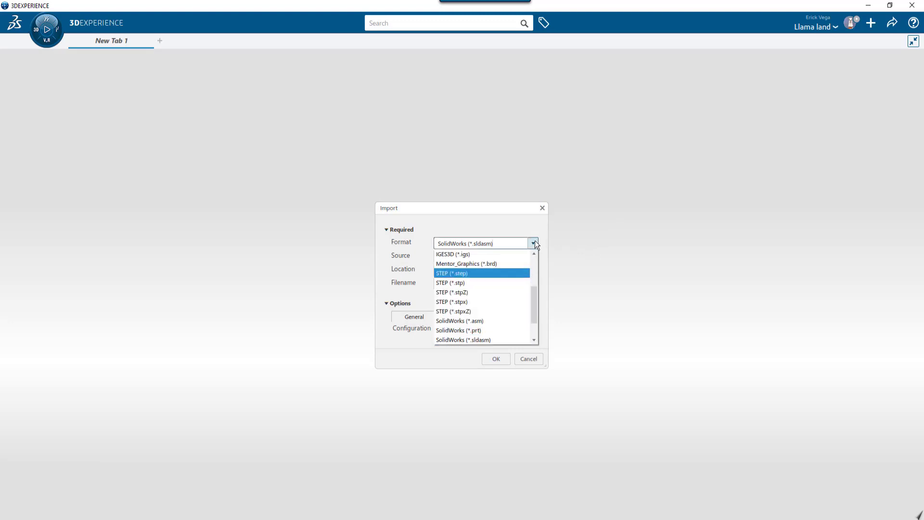
pyautogui.click(535, 242)
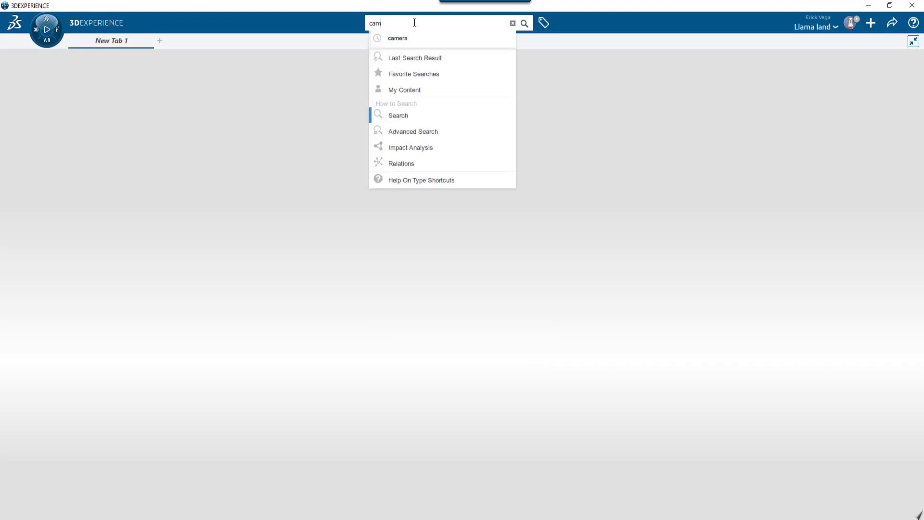
# Step: Search for 'camera' and open the Camera(Default) physical product from the results
pyautogui.press('Return')
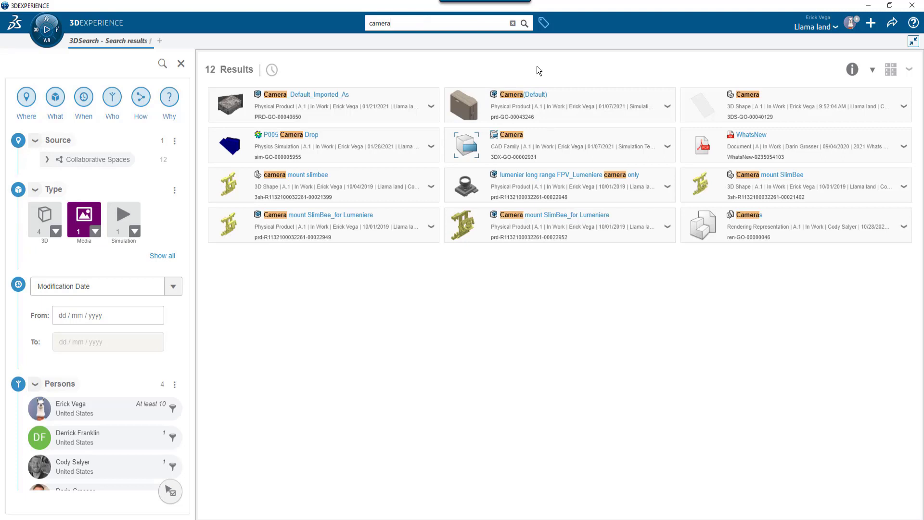
pyautogui.click(509, 105)
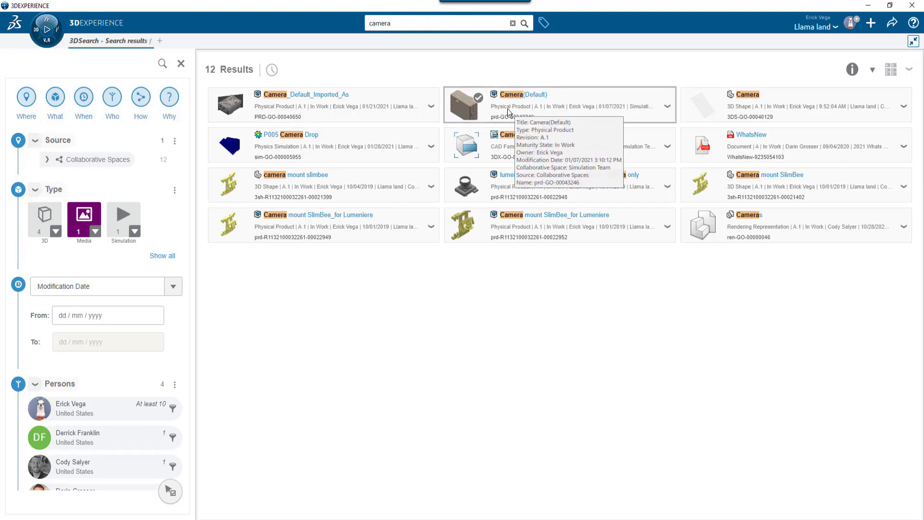
pyautogui.rightClick(681, 184)
pyautogui.click(706, 227)
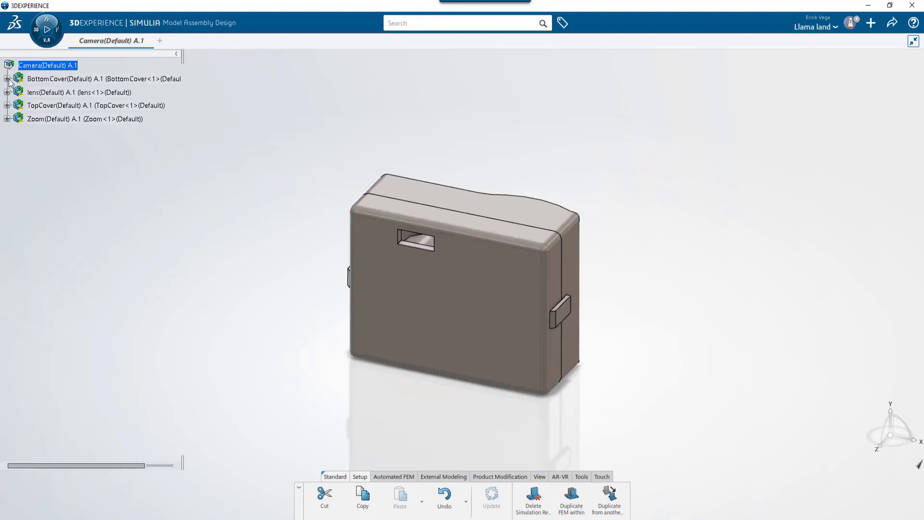
# Step: Expand BottomCover, lens, TopCover and Zoom in the tree, then launch Mechanical Scenario Creation
pyautogui.click(7, 80)
pyautogui.click(7, 105)
pyautogui.click(7, 132)
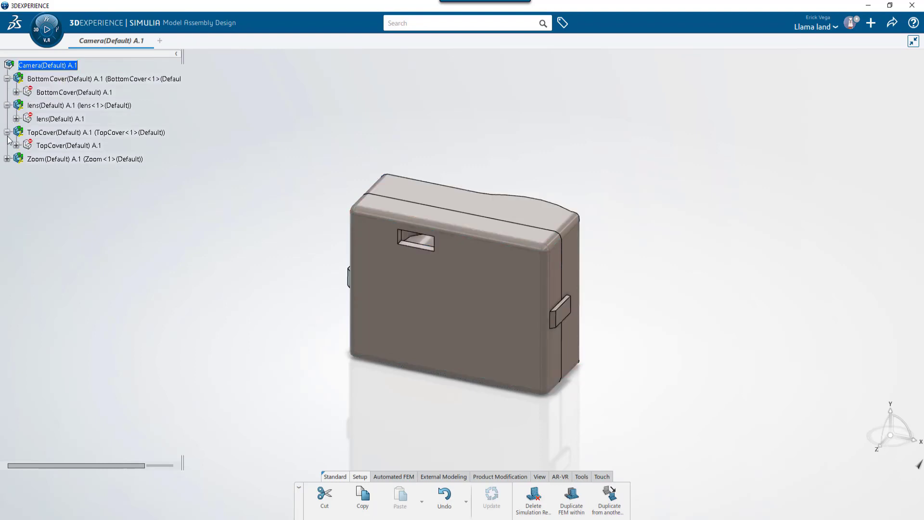
pyautogui.click(7, 159)
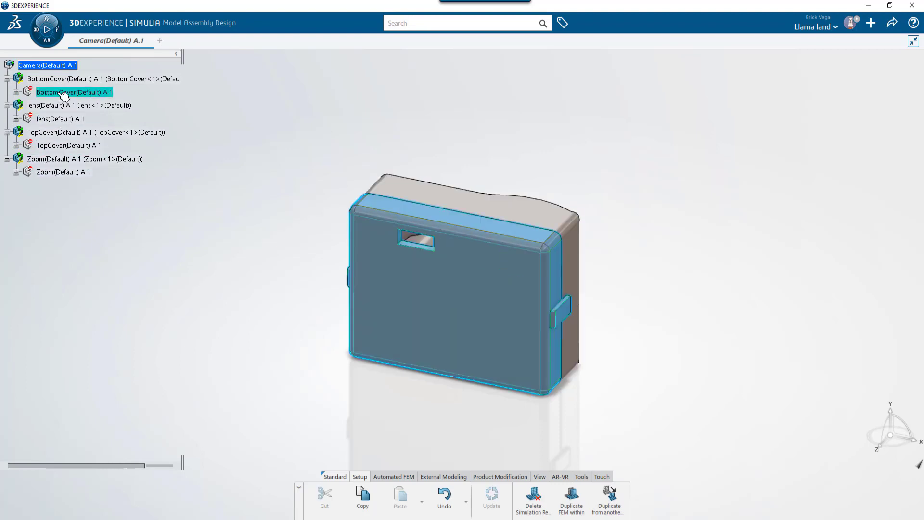
pyautogui.click(51, 42)
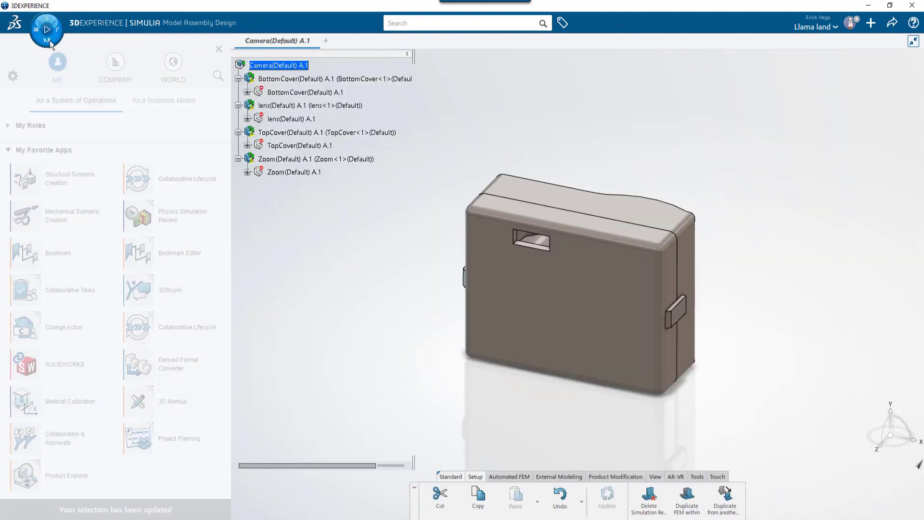
pyautogui.click(71, 221)
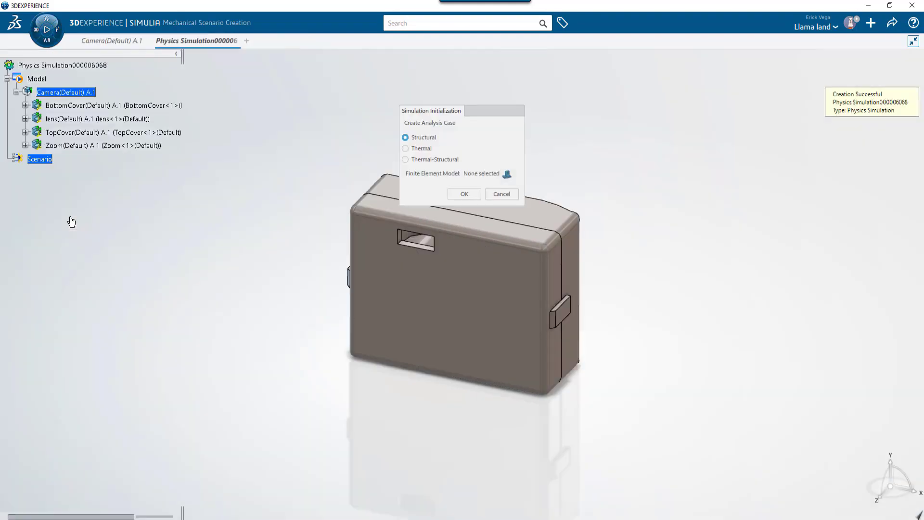
# Step: Accept a Structural analysis case in Simulation Initialization
pyautogui.click(465, 196)
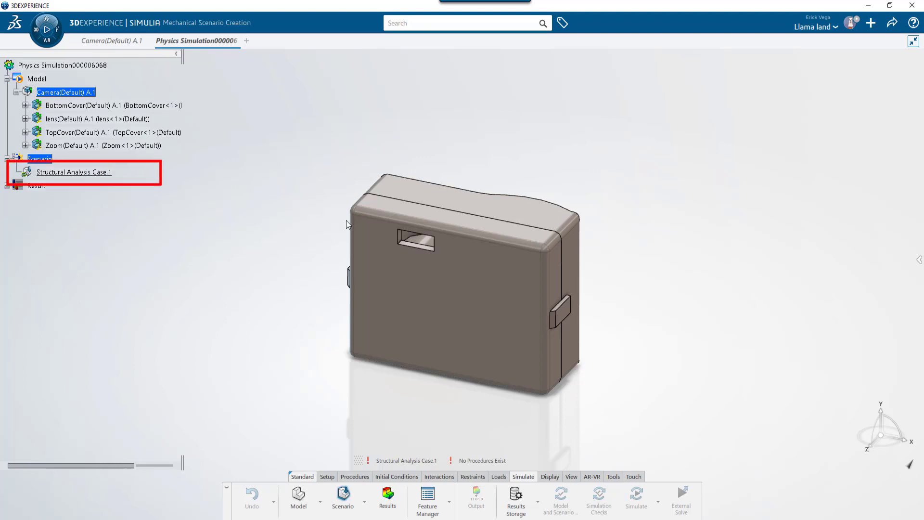
pyautogui.click(363, 477)
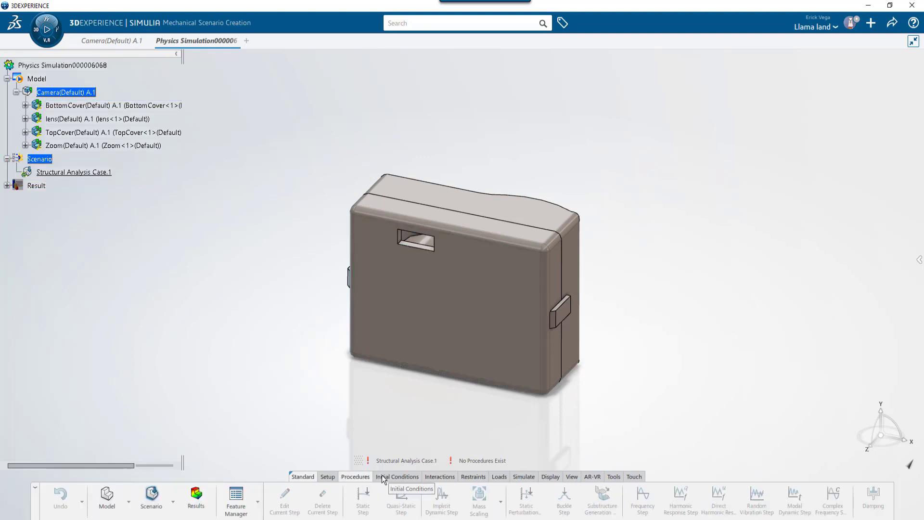
pyautogui.click(382, 476)
pyautogui.click(360, 476)
# Step: Add a finite element model with Automatic initialization
pyautogui.click(330, 476)
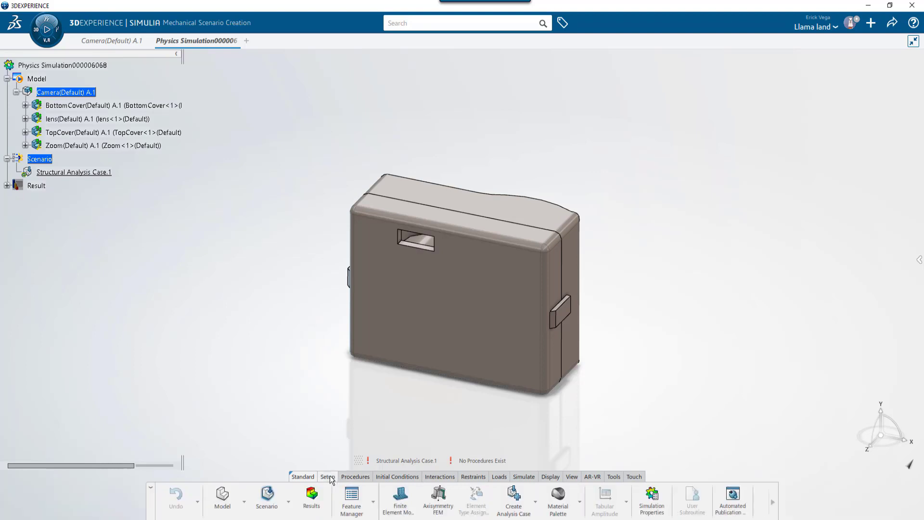
pyautogui.click(401, 501)
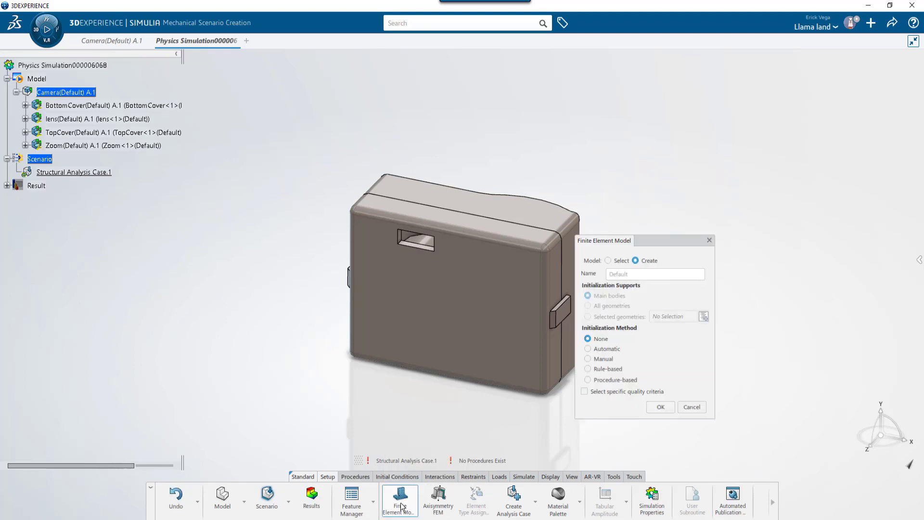
pyautogui.click(597, 353)
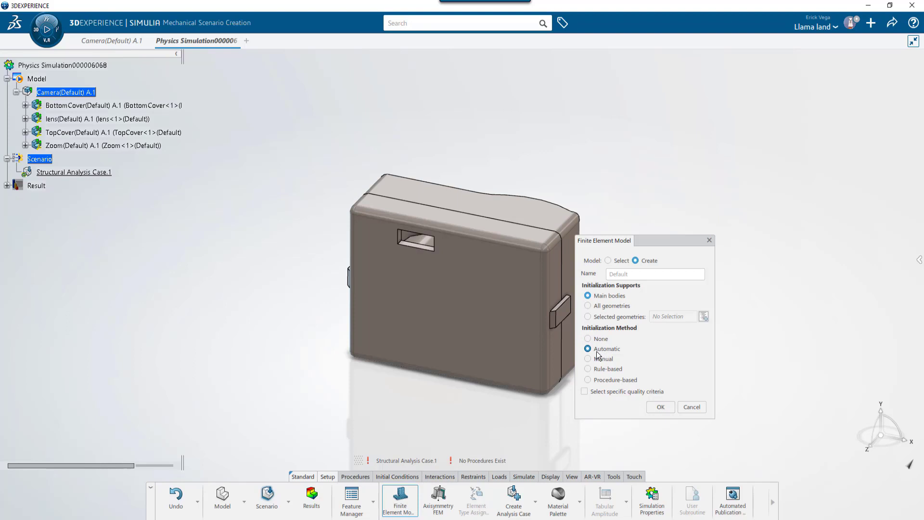
pyautogui.click(666, 405)
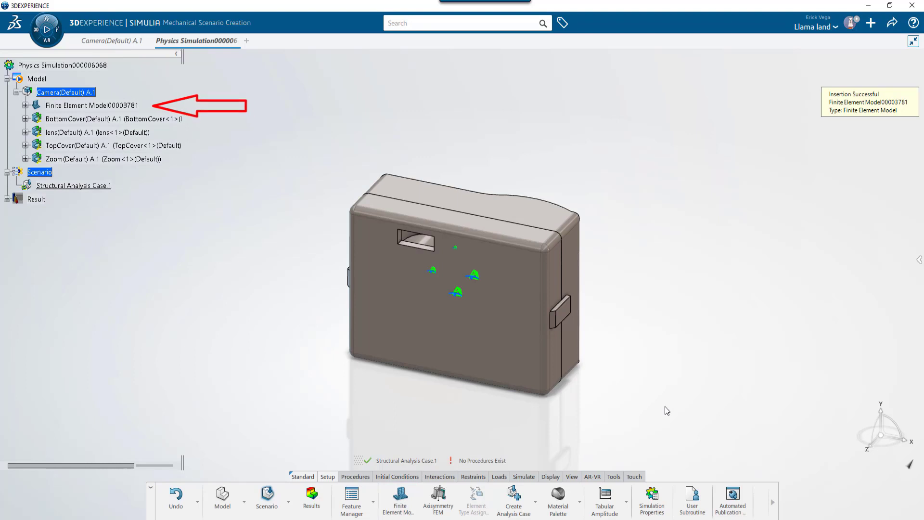
pyautogui.click(357, 477)
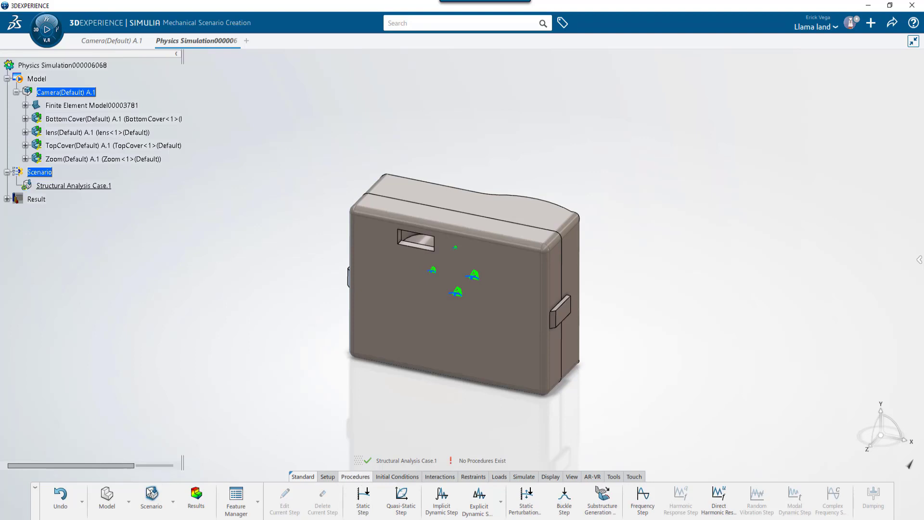
# Step: Create an abstraction shape referencing Camera(Default) A.1 in Simulation Model Preparation
pyautogui.click(130, 502)
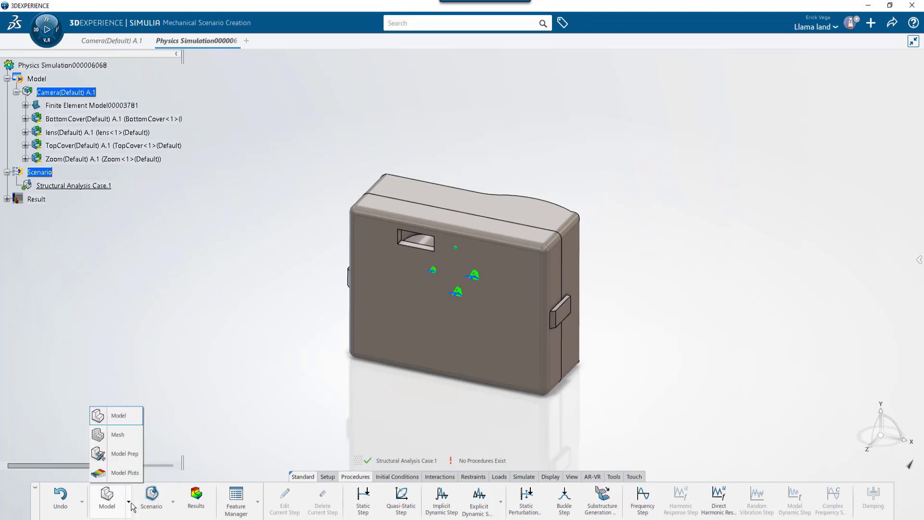
pyautogui.click(131, 455)
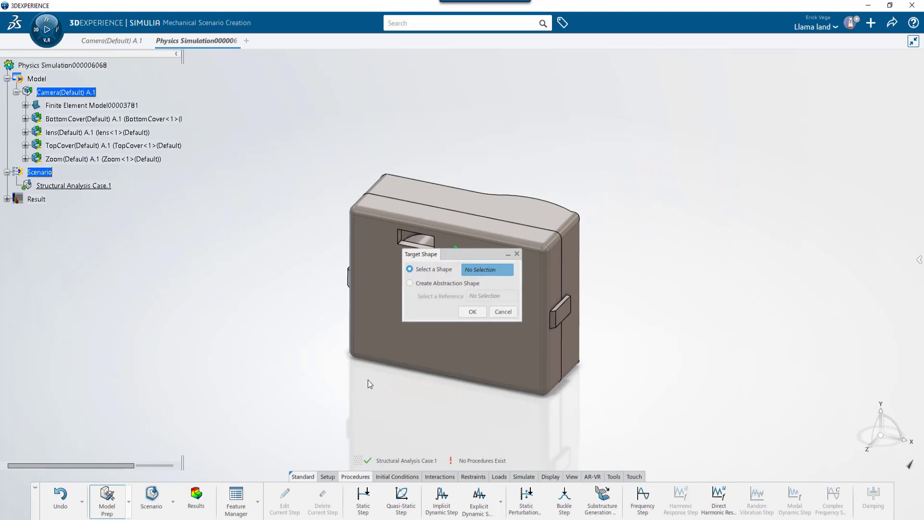
pyautogui.click(431, 284)
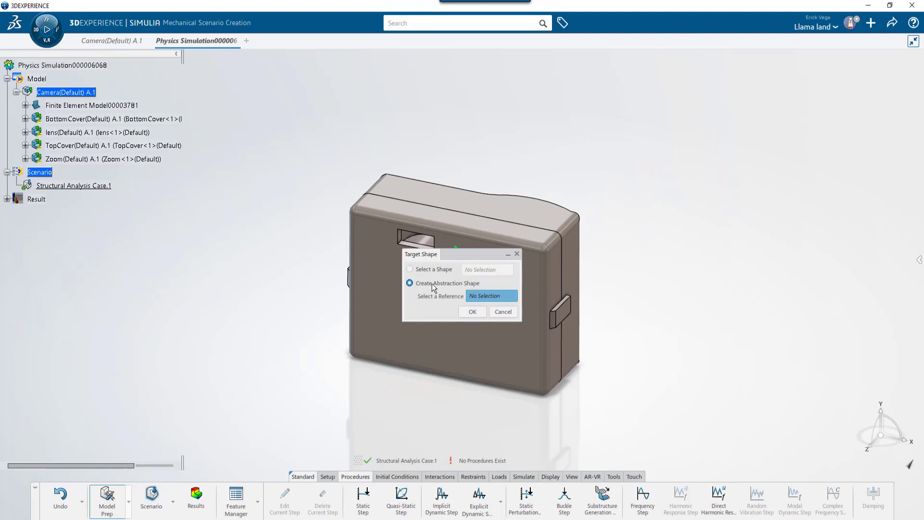
pyautogui.click(56, 94)
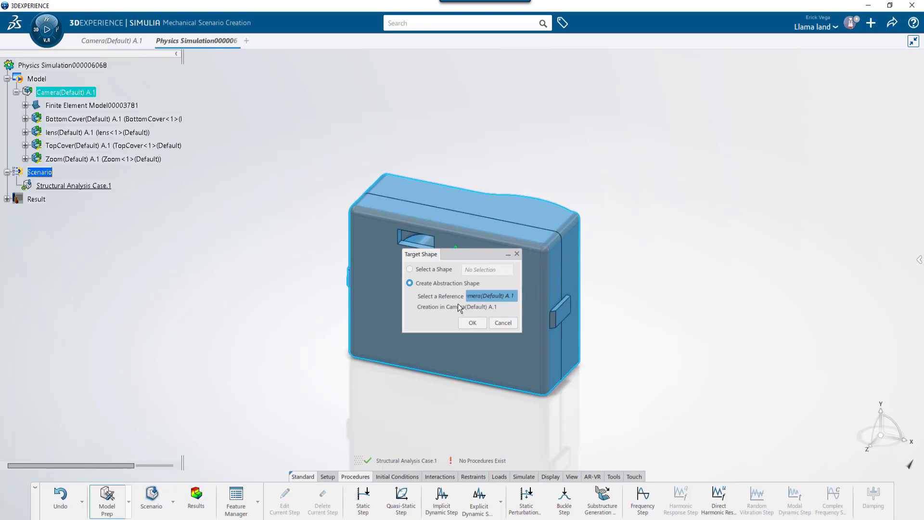
pyautogui.click(469, 323)
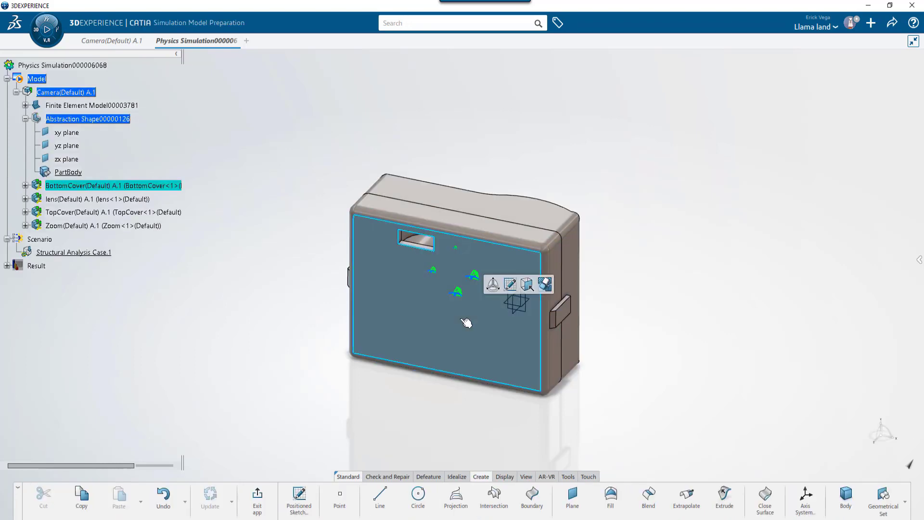
# Step: Sketch a dimensioned line below the camera body, then leave the sketch
pyautogui.click(409, 367)
pyautogui.click(298, 500)
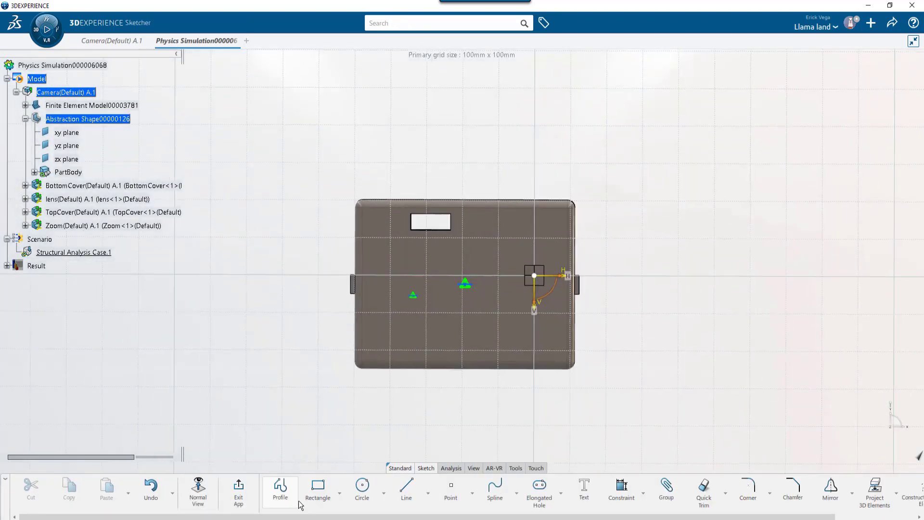
pyautogui.click(406, 489)
pyautogui.click(433, 423)
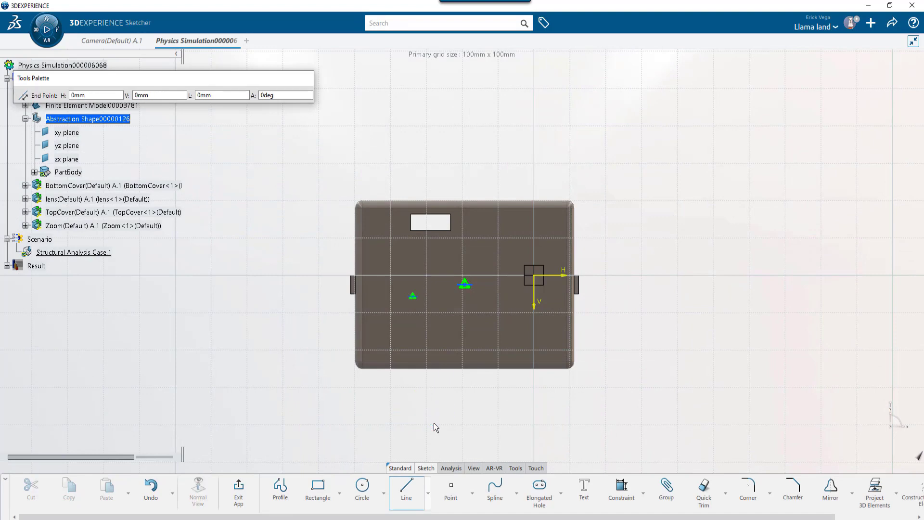
pyautogui.click(257, 324)
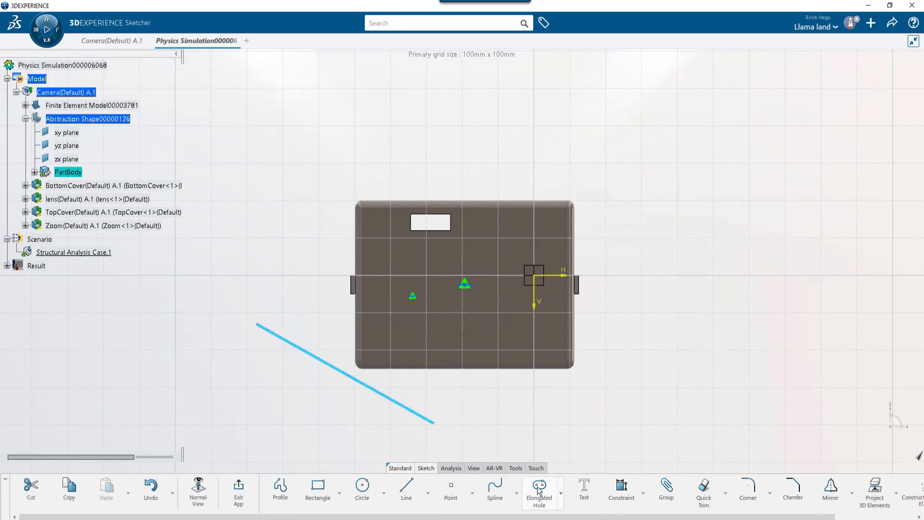
pyautogui.click(621, 491)
pyautogui.click(345, 408)
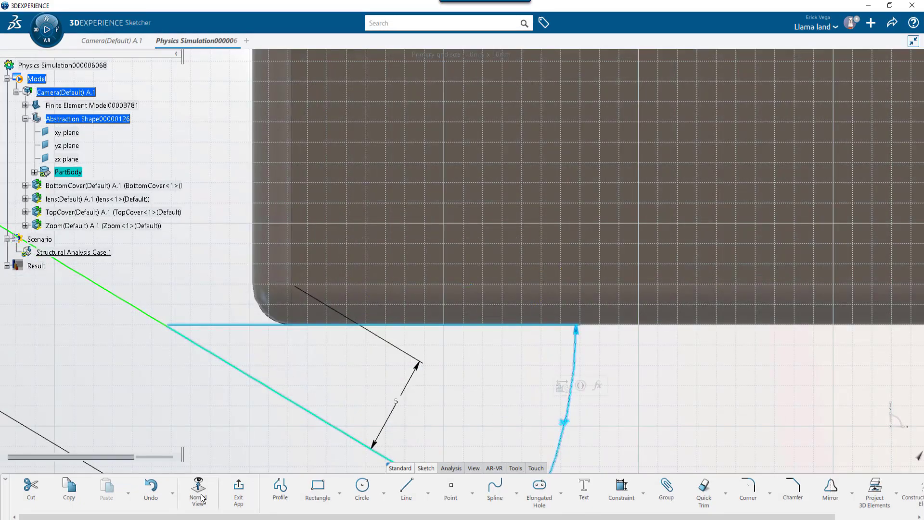
pyautogui.click(248, 498)
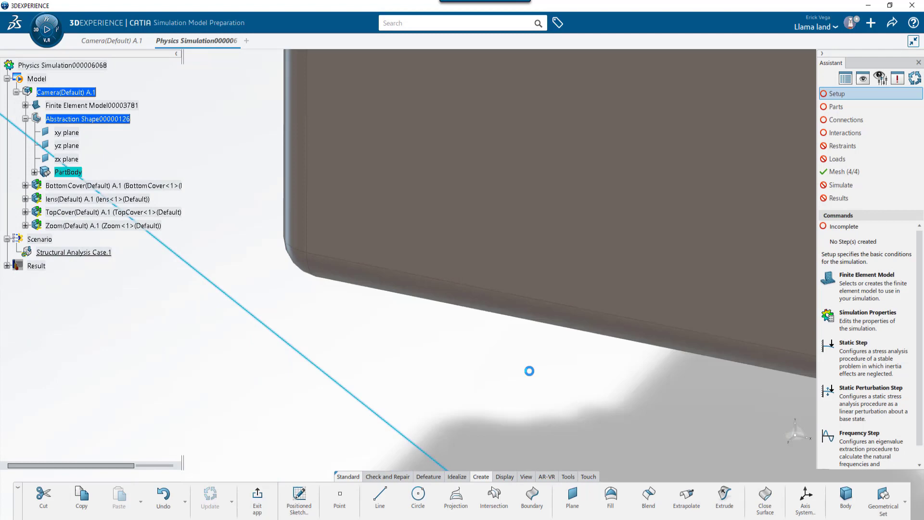
# Step: Extrude Sketch.1 into a surface with first limit 40mm and second limit 10mm
pyautogui.click(717, 498)
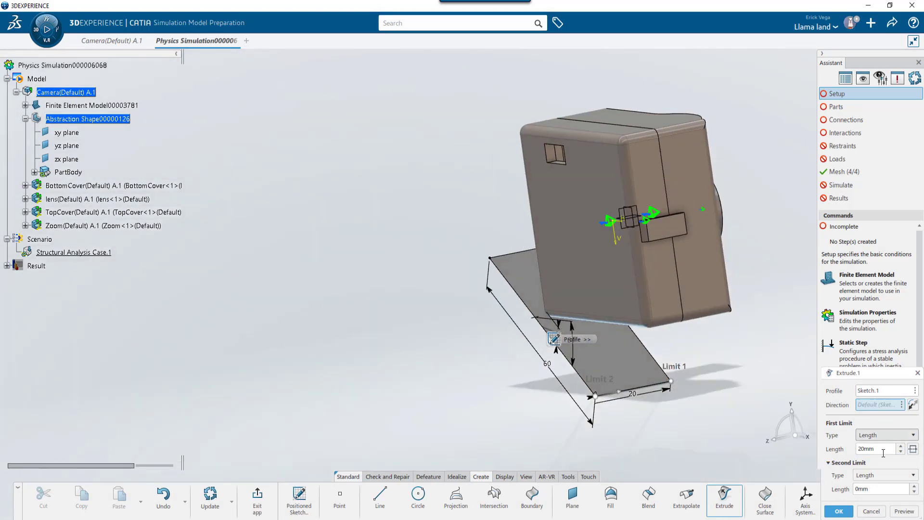
pyautogui.doubleClick(883, 449)
pyautogui.write('40')
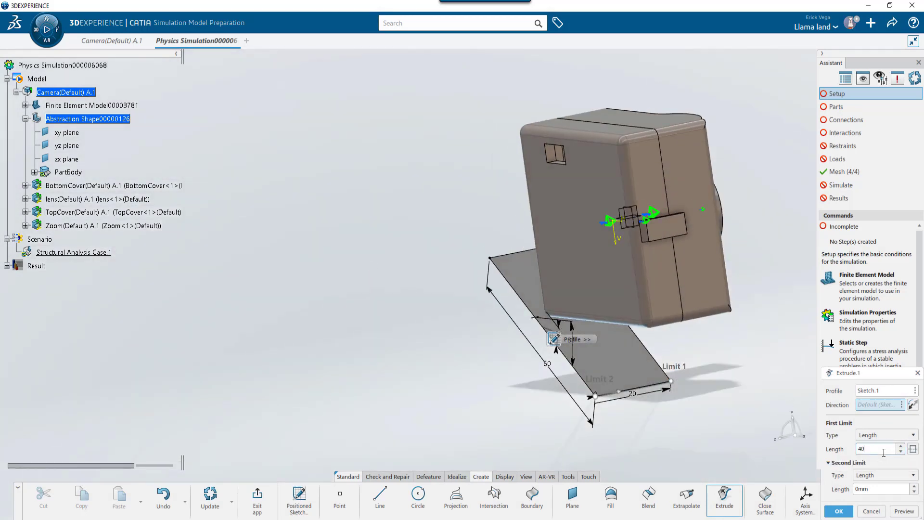
pyautogui.doubleClick(883, 488)
pyautogui.write('10')
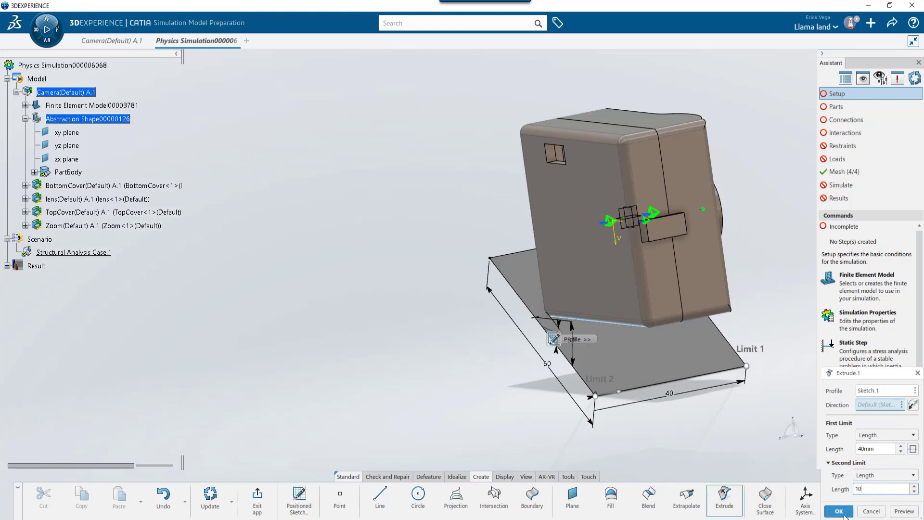
pyautogui.click(841, 512)
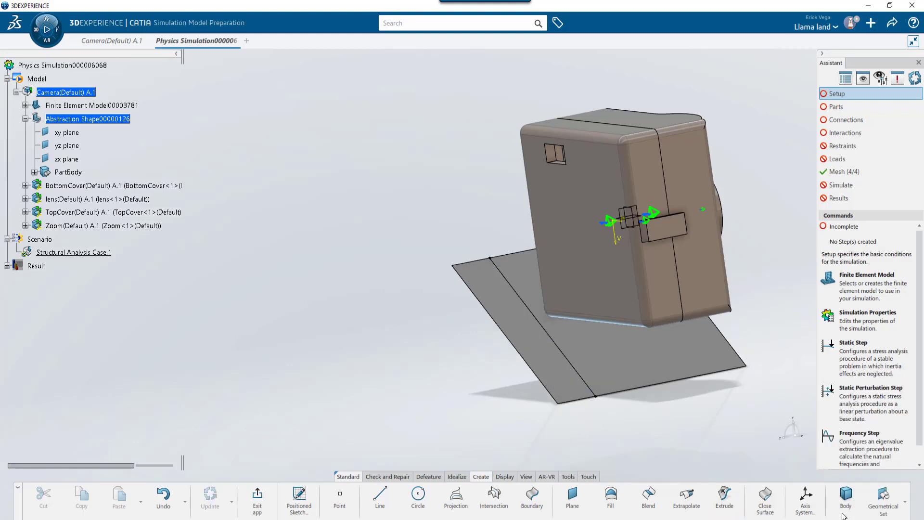
# Step: Exit model preparation and return to Structural Model Creation
pyautogui.click(255, 501)
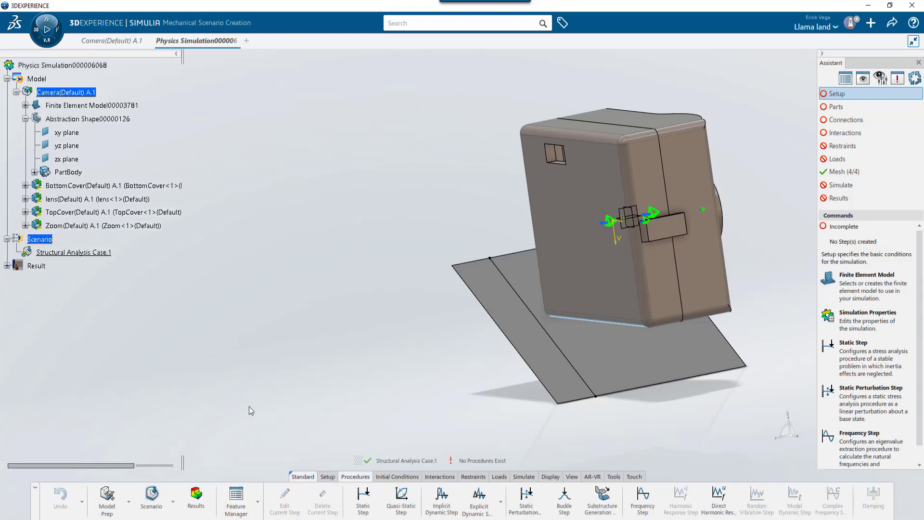
pyautogui.click(129, 502)
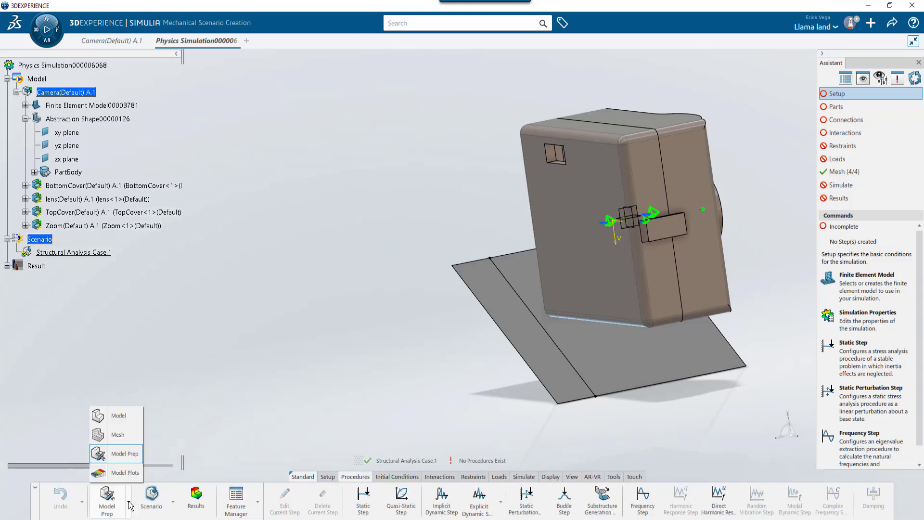
pyautogui.click(123, 418)
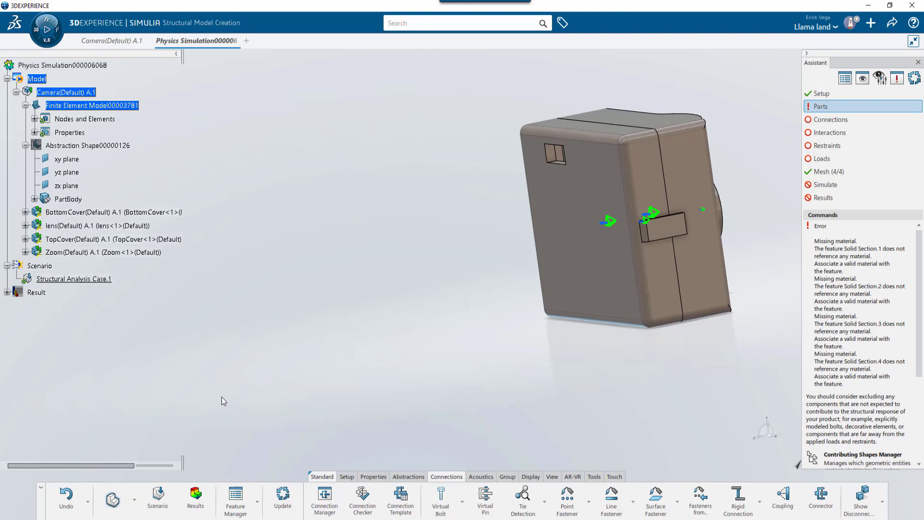
# Step: Mark Abstraction Shape00000126 as contributing in the Contributing Shapes Manager
pyautogui.click(347, 477)
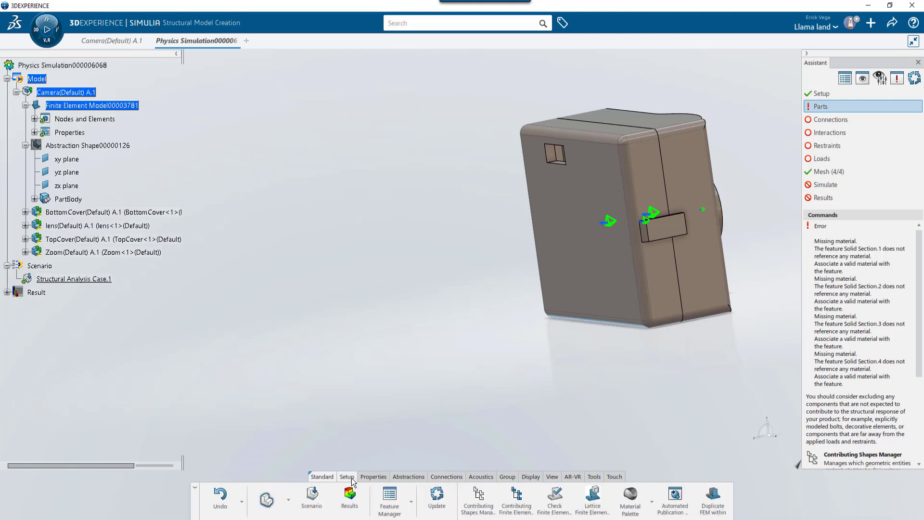
pyautogui.click(474, 504)
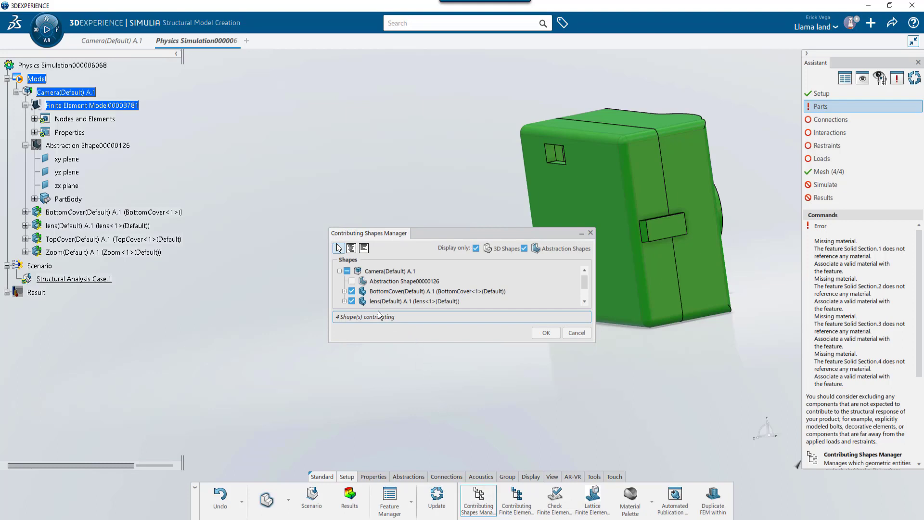
pyautogui.click(351, 281)
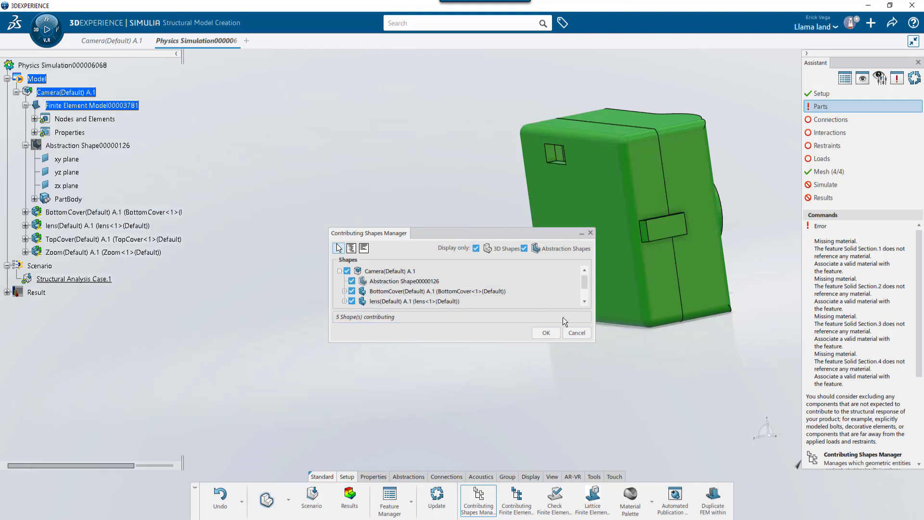
pyautogui.click(553, 332)
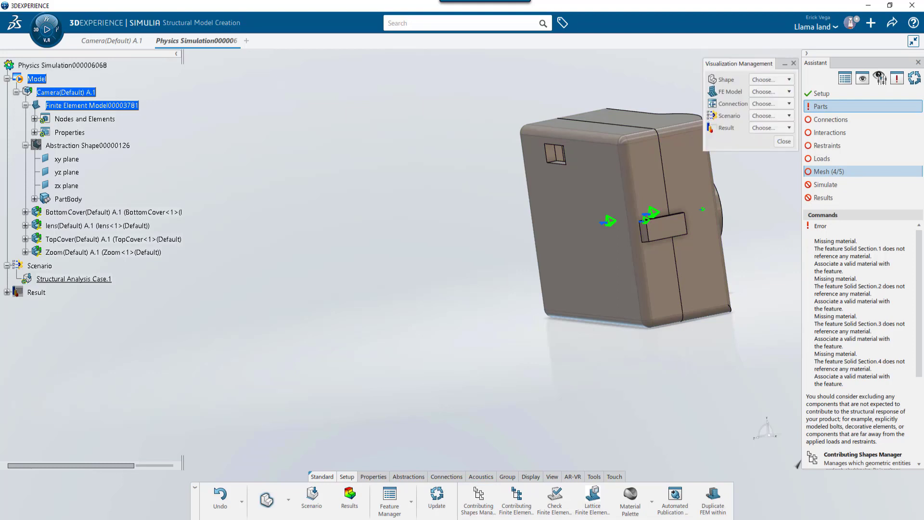
# Step: Show only Contributing shapes and pan to reveal the floor plate under the camera
pyautogui.click(769, 80)
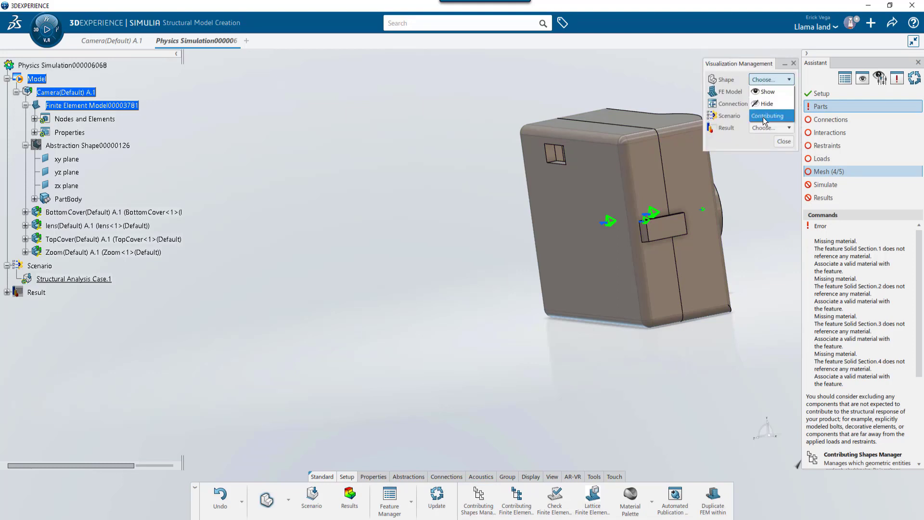
pyautogui.click(767, 116)
pyautogui.moveTo(750, 244); pyautogui.dragTo(520, 271, button='middle')
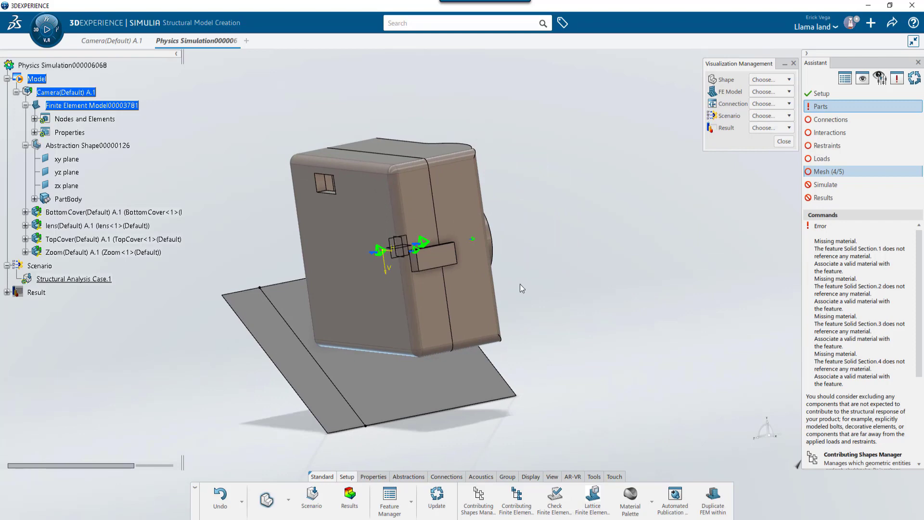
# Step: Create a 2mm shell section on the floor plate using Stainless Steel (ferritic)
pyautogui.click(374, 476)
pyautogui.click(531, 509)
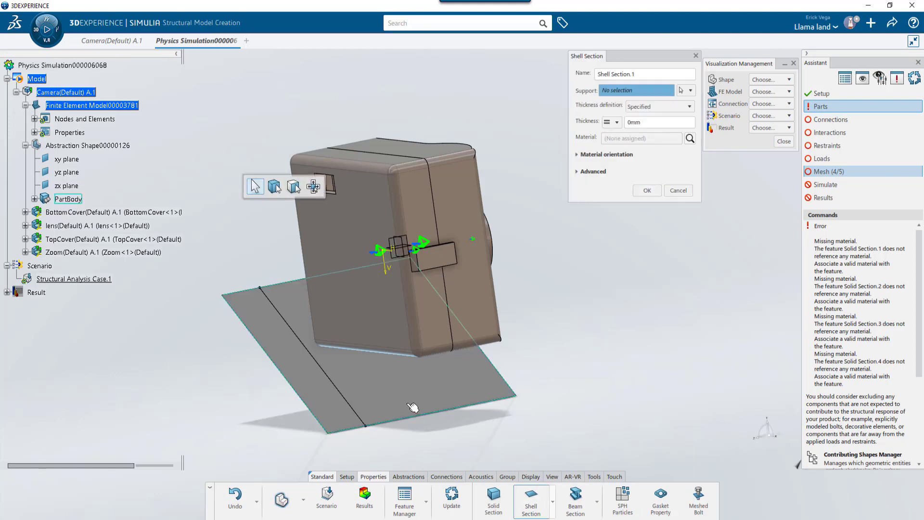
pyautogui.click(409, 401)
pyautogui.doubleClick(633, 124)
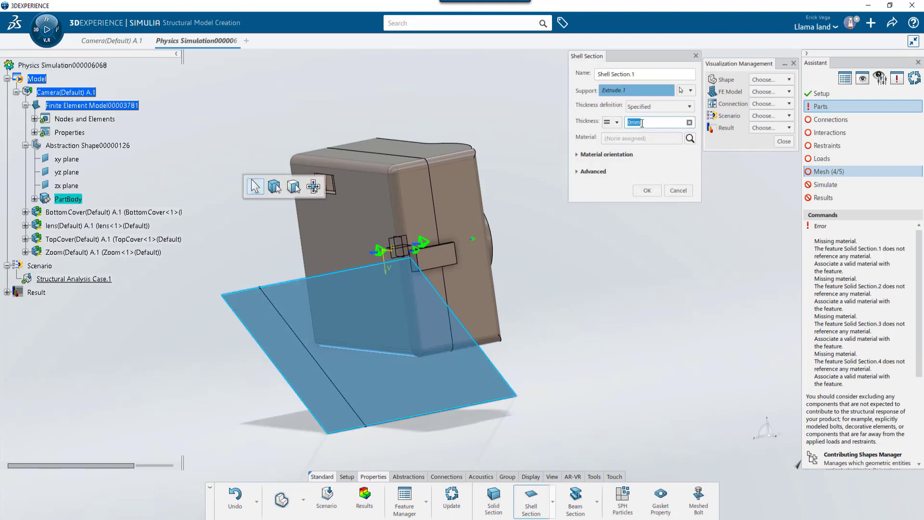
pyautogui.press('BackSpace')
pyautogui.click(690, 138)
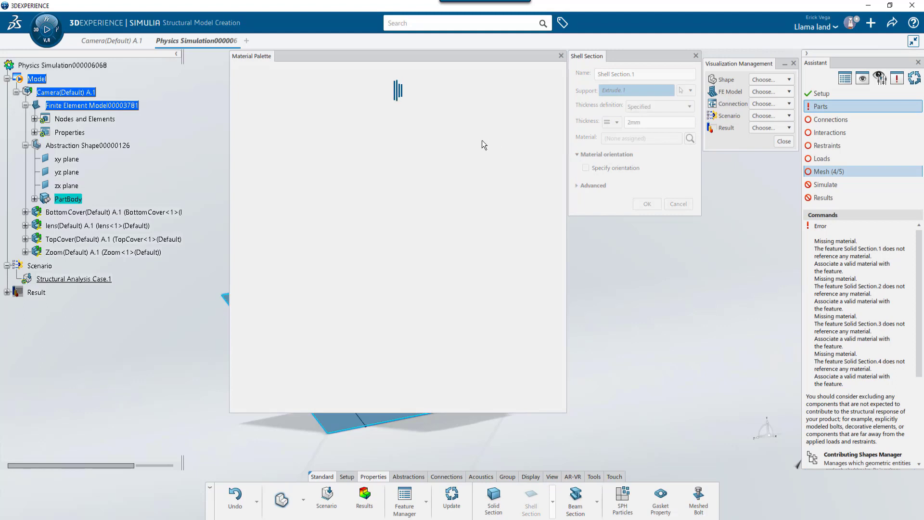
pyautogui.write('ferriti')
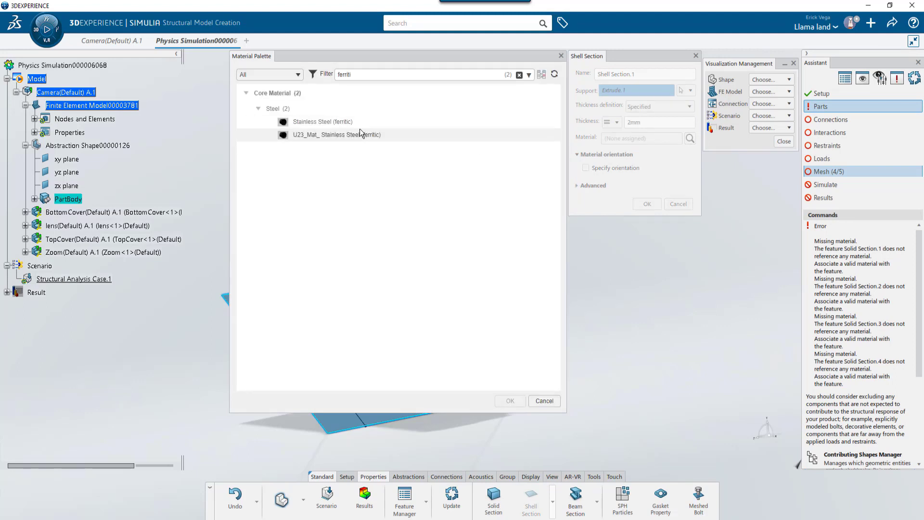
pyautogui.click(331, 122)
pyautogui.click(511, 402)
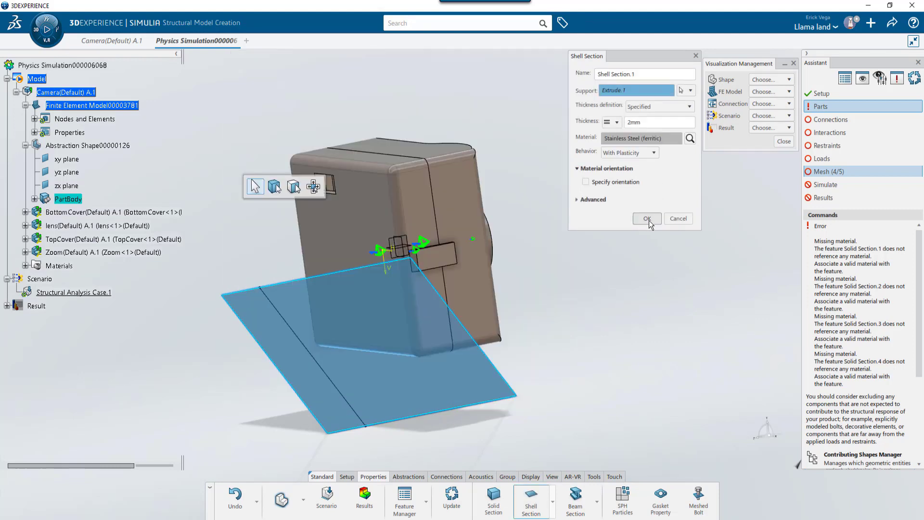
pyautogui.click(647, 218)
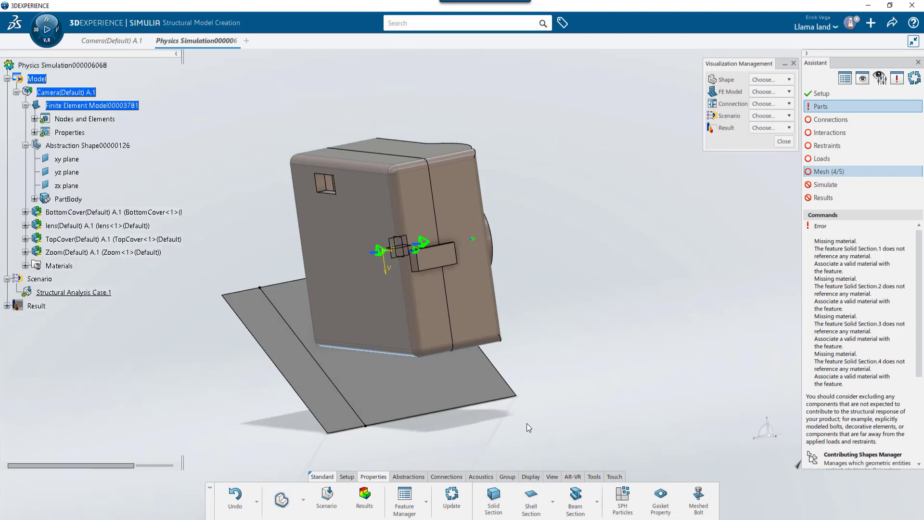
# Step: Run Tie Detection, remove the fourth detected tie (Tie.2), and create the remaining ties
pyautogui.click(452, 478)
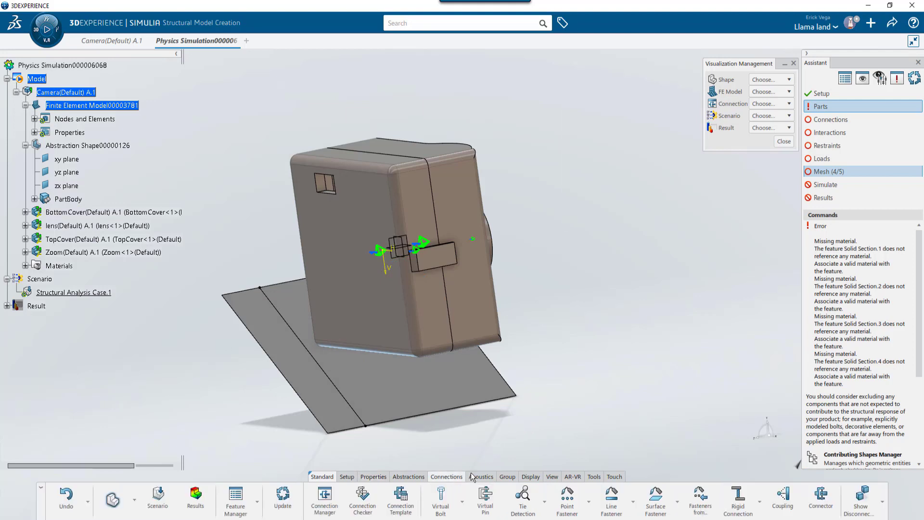
pyautogui.click(523, 507)
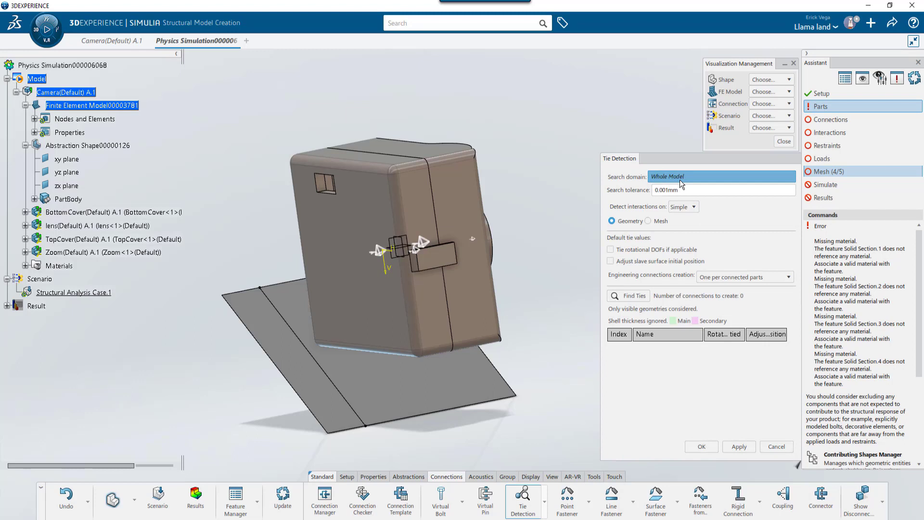
pyautogui.click(629, 296)
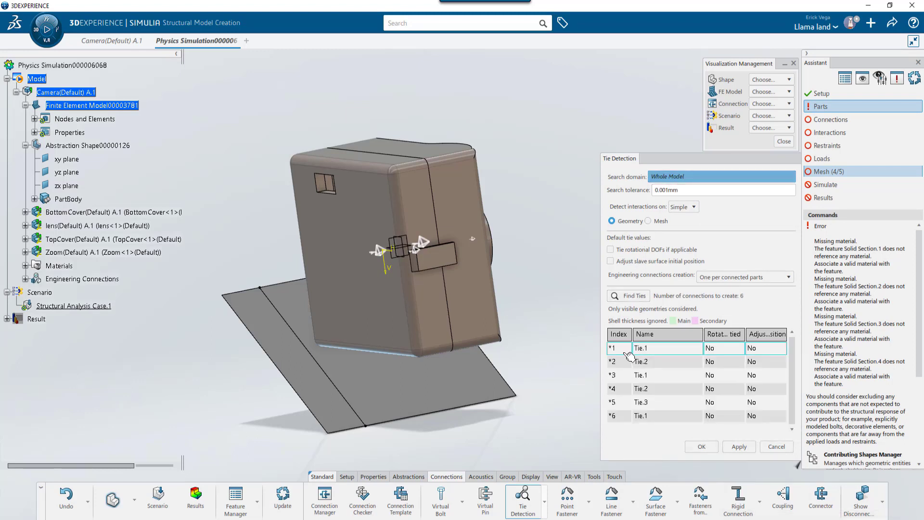
pyautogui.click(626, 348)
pyautogui.click(626, 362)
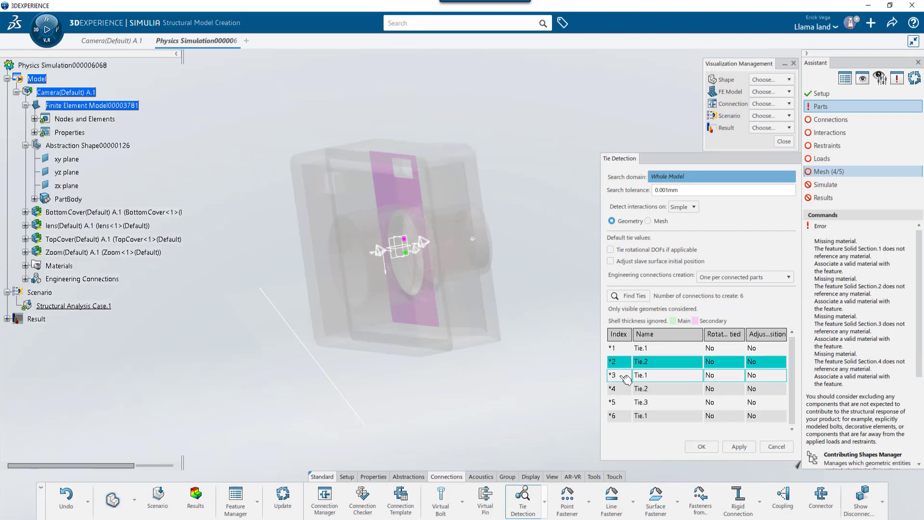
pyautogui.click(626, 376)
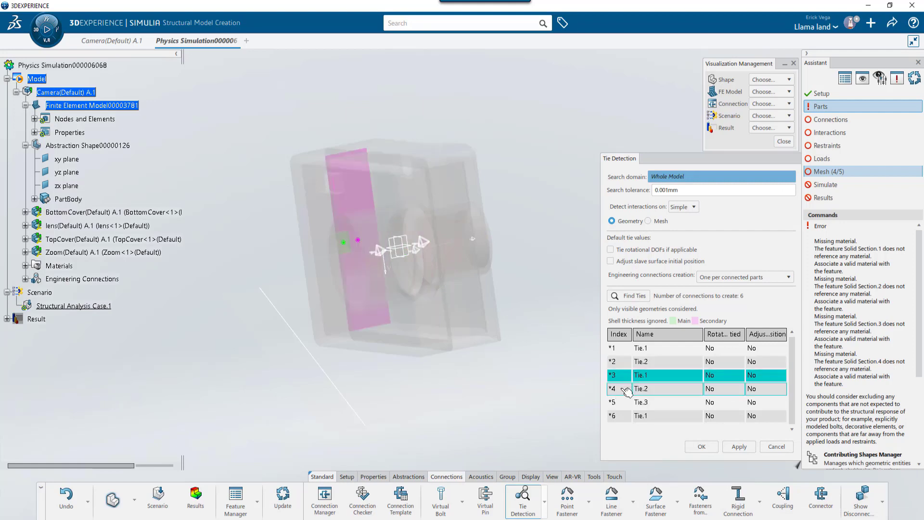
pyautogui.click(626, 389)
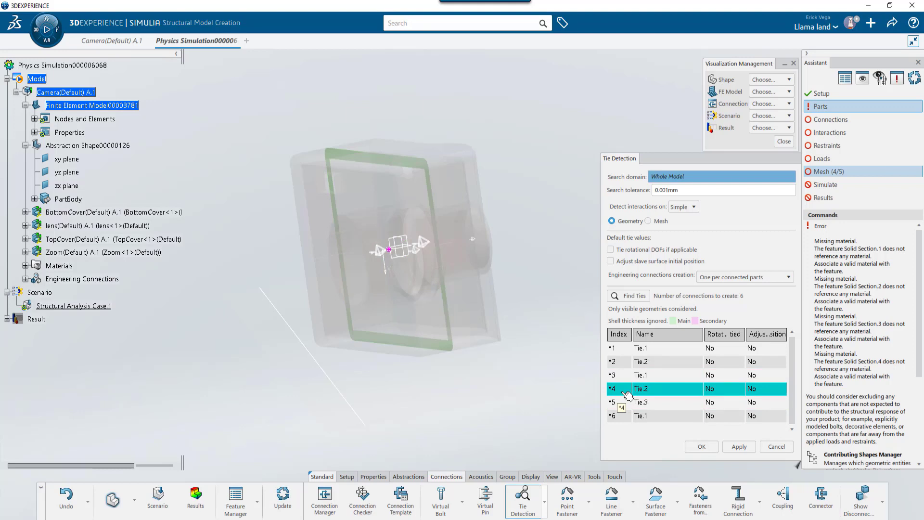
pyautogui.rightClick(628, 394)
pyautogui.click(646, 433)
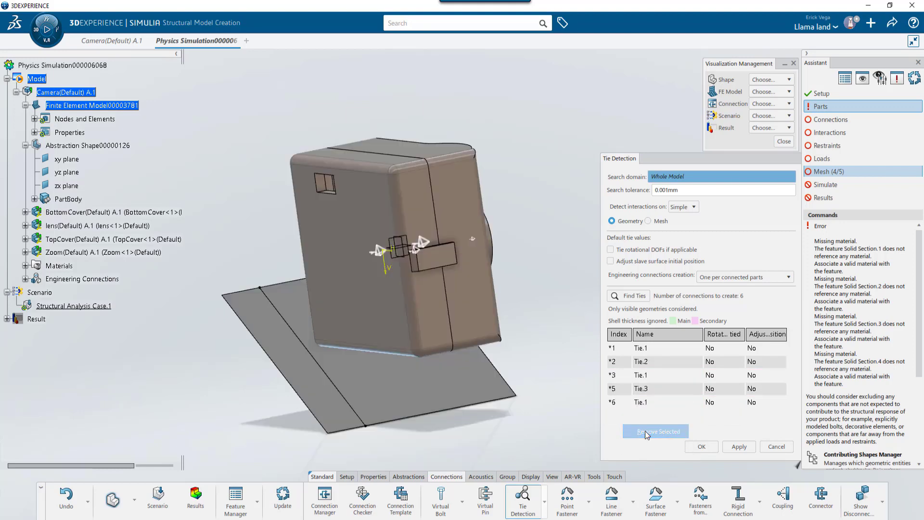
pyautogui.click(701, 447)
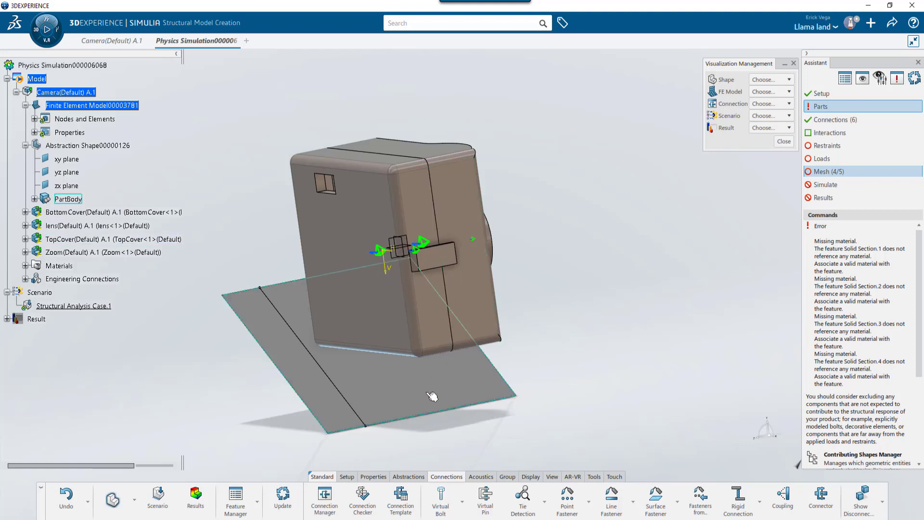
# Step: Define a rigid body on the floor plate (Extrude.1) referenced at its Center of Mass
pyautogui.click(409, 477)
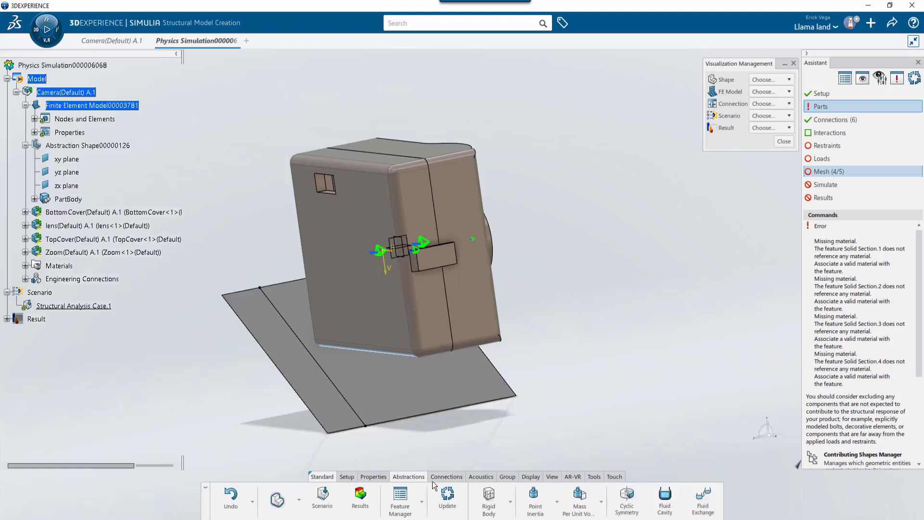
pyautogui.click(488, 511)
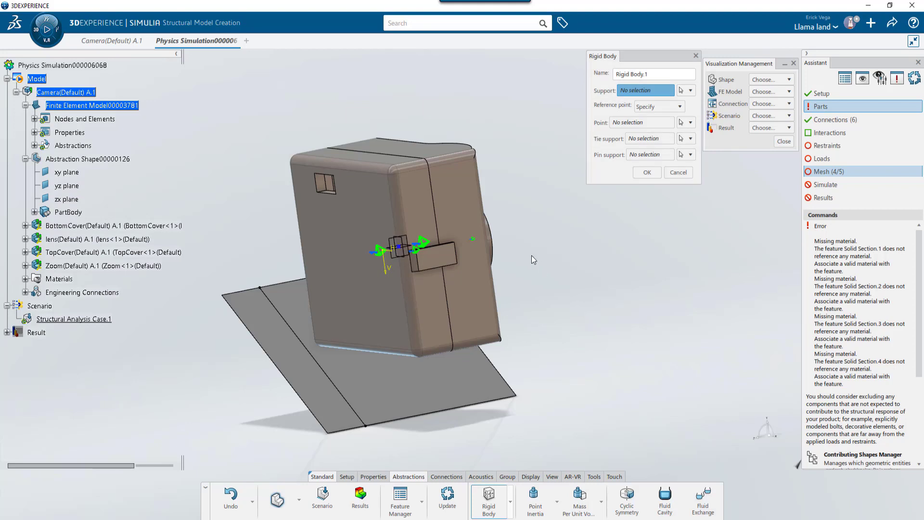
pyautogui.click(444, 386)
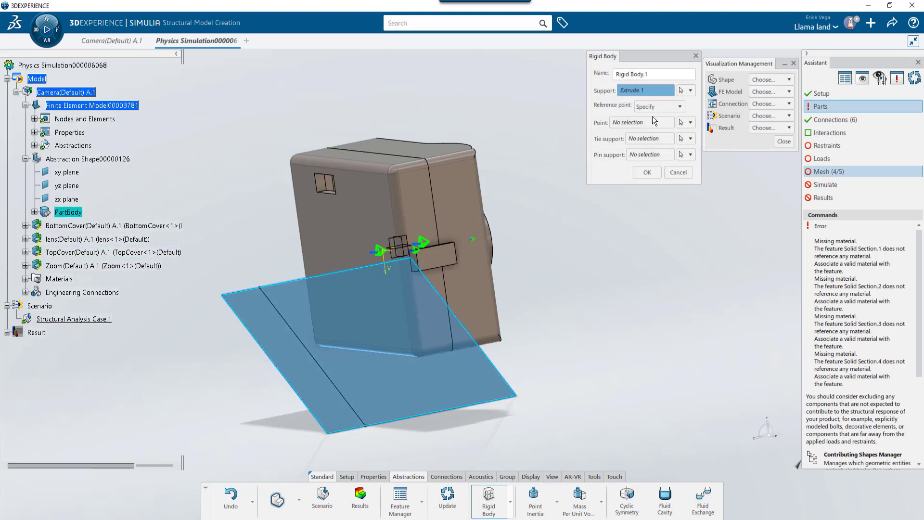
pyautogui.click(656, 107)
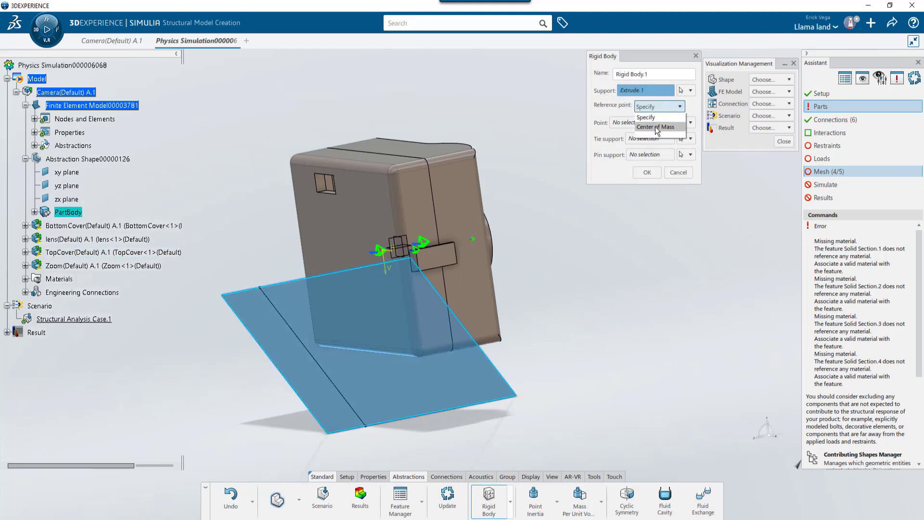
pyautogui.click(656, 127)
pyautogui.click(648, 174)
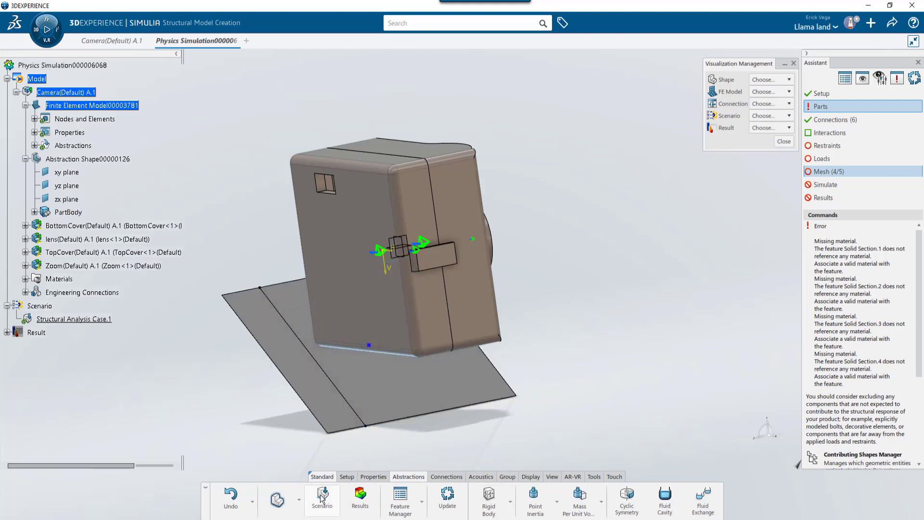
# Step: In Mesh Creation, update all four tetrahedron meshes, Tetrahedron Mesh.1–4, together
pyautogui.click(299, 501)
pyautogui.click(289, 434)
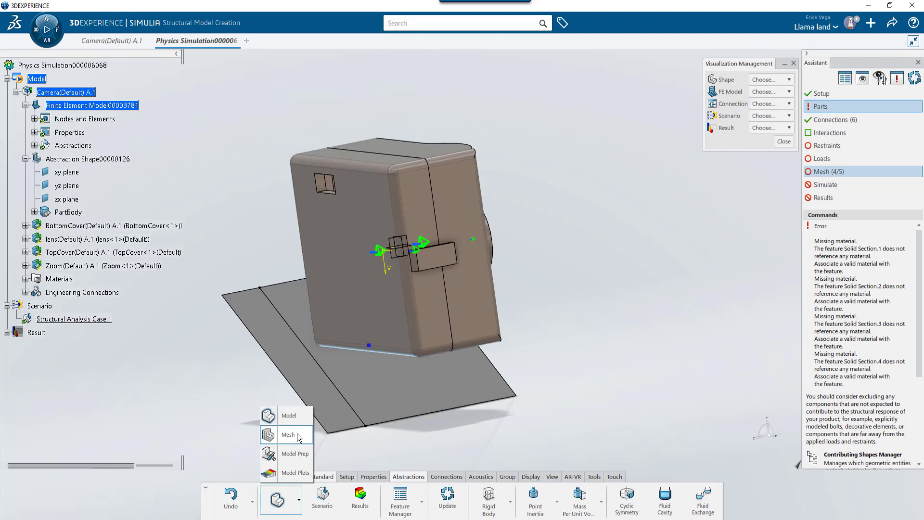
pyautogui.click(34, 119)
pyautogui.click(82, 135)
pyautogui.keyDown('shift'); pyautogui.click(95, 174); pyautogui.keyUp('shift')
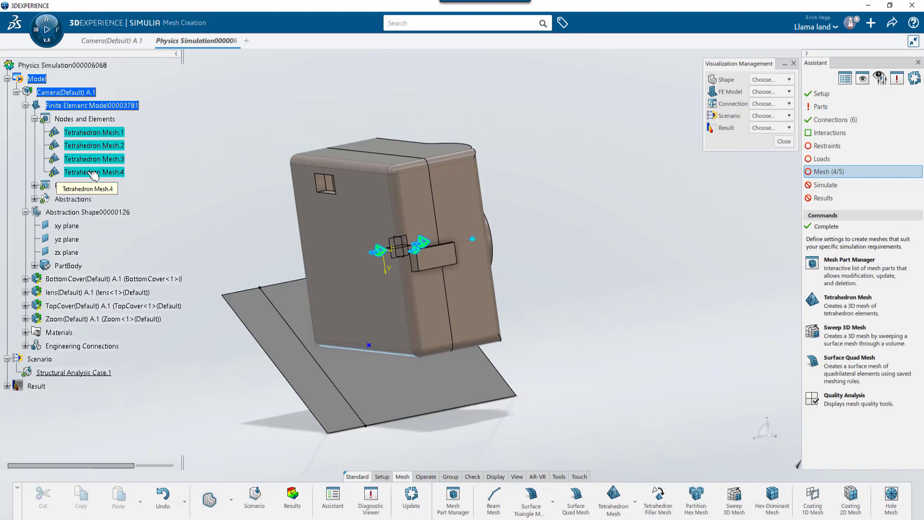
pyautogui.rightClick(91, 174)
pyautogui.click(120, 388)
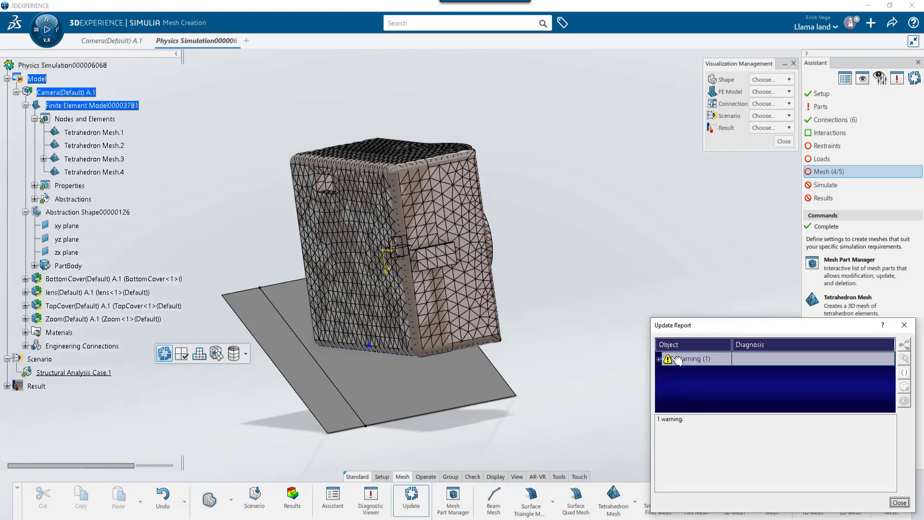
# Step: Review the update report and acknowledge the warning about 27 straightened boundary mesh edges
pyautogui.click(660, 359)
pyautogui.click(708, 388)
pyautogui.click(904, 358)
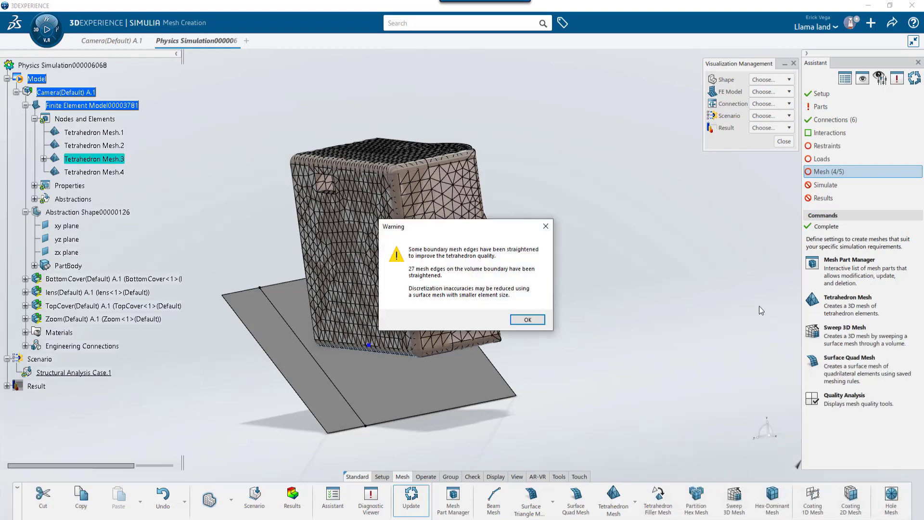
pyautogui.click(524, 319)
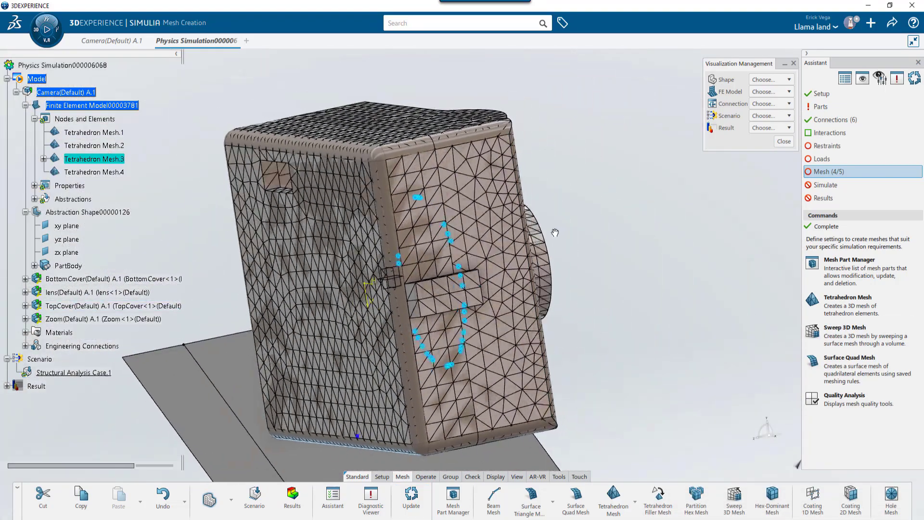
pyautogui.moveTo(555, 233); pyautogui.dragTo(587, 148, button='middle')
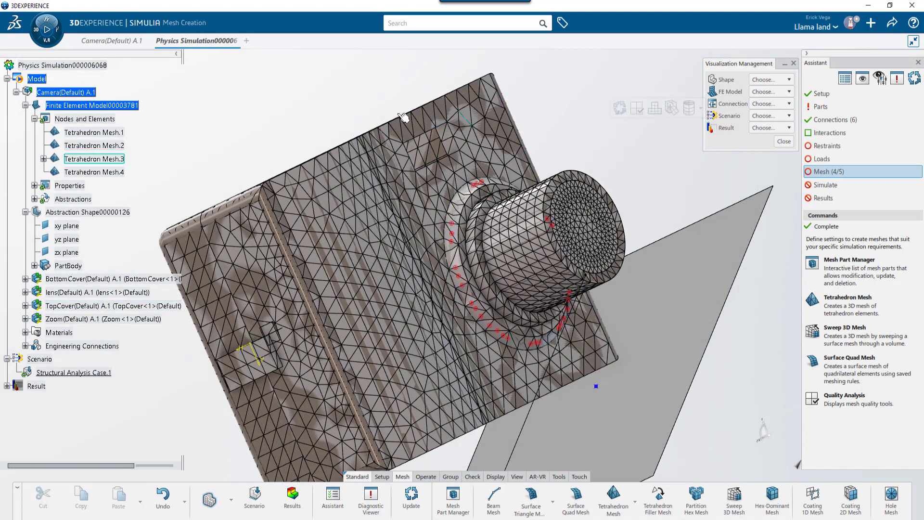
# Step: Add a 1mm local mesh size on the lens ring faces of Tetrahedron Mesh.3 and remesh
pyautogui.doubleClick(99, 163)
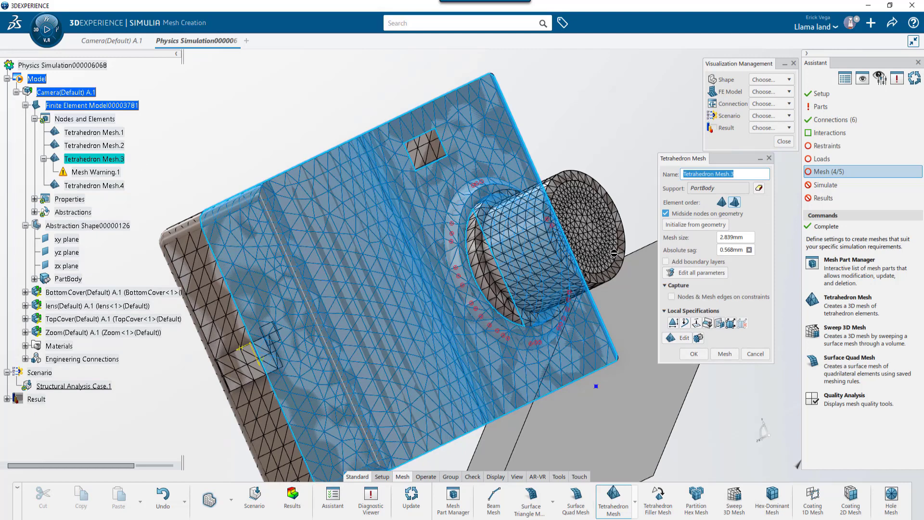
pyautogui.click(672, 323)
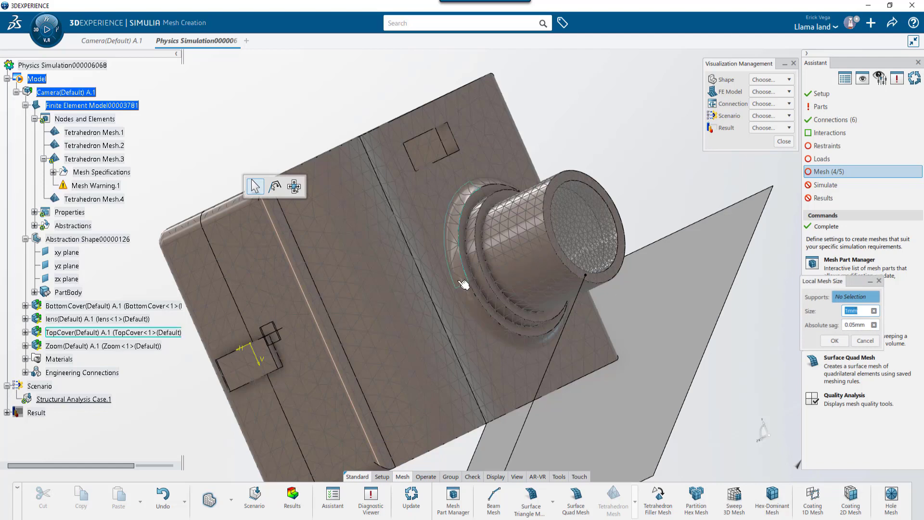
pyautogui.click(556, 343)
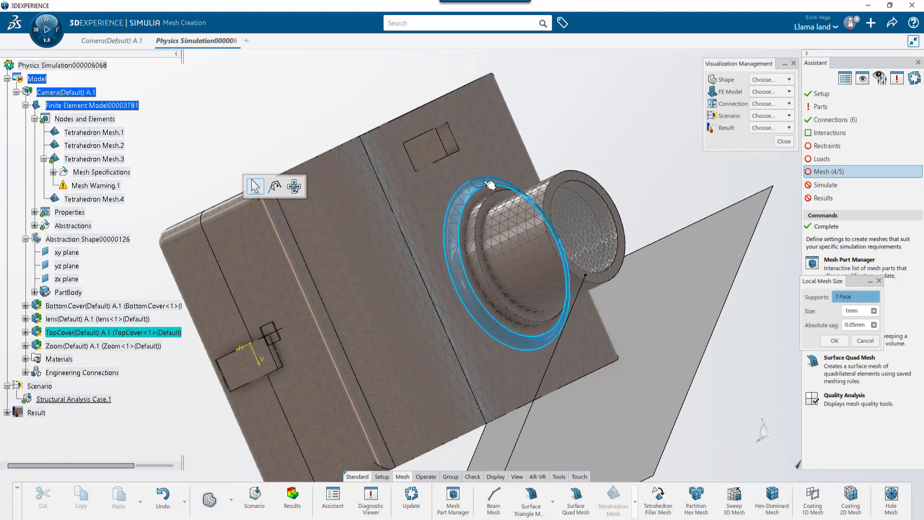
pyautogui.click(834, 340)
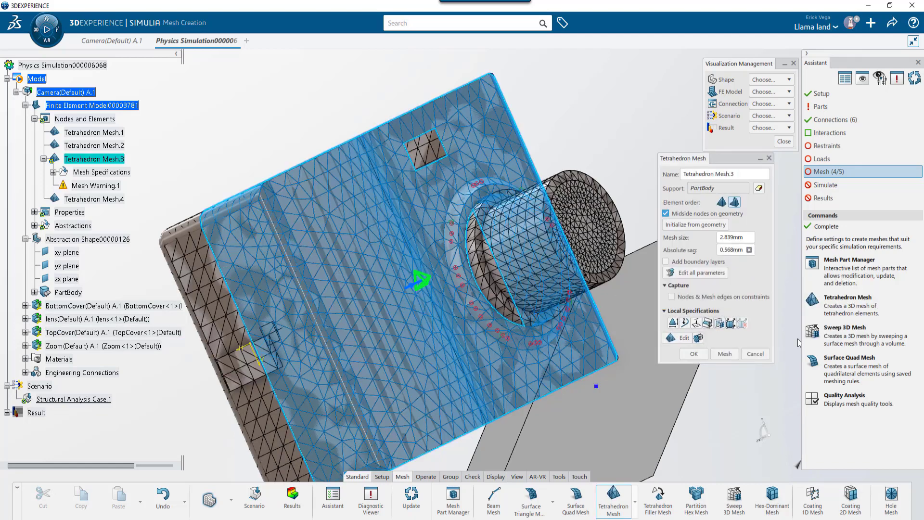
pyautogui.click(725, 354)
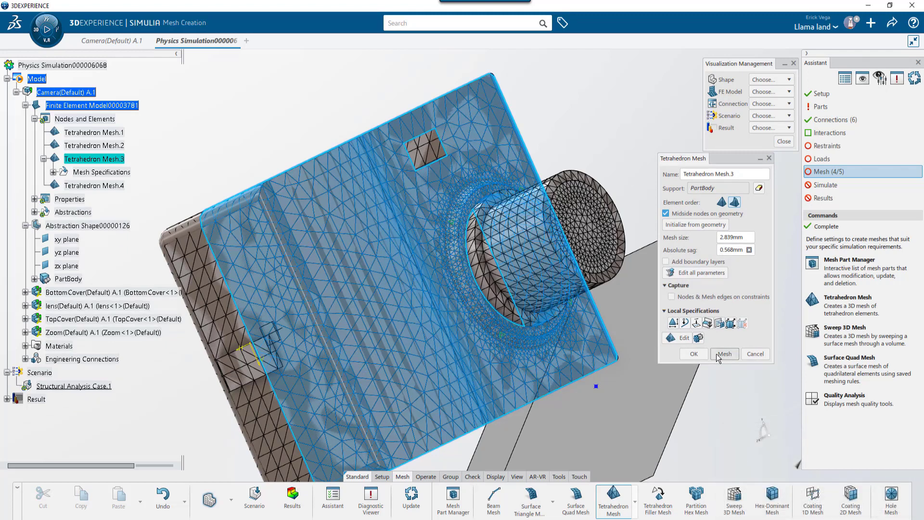
pyautogui.click(694, 354)
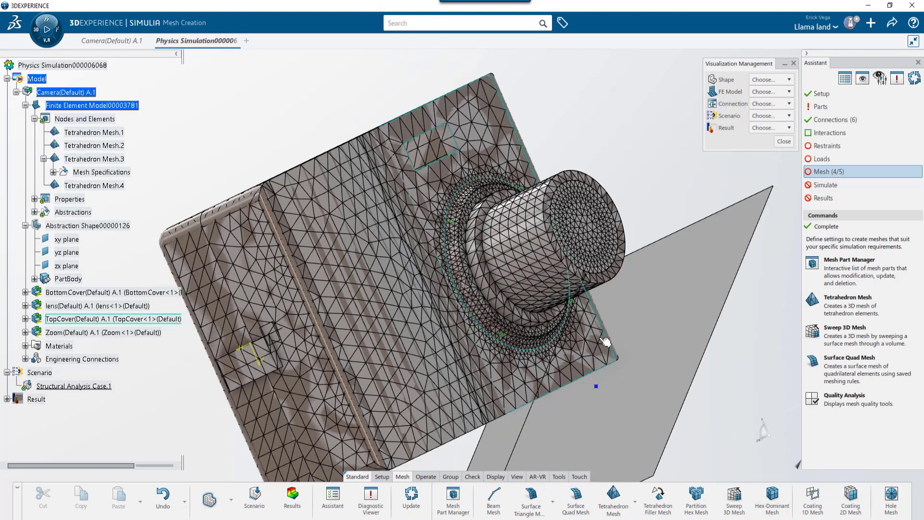
# Step: Add a second 1.5mm local mesh size on five side, fillet and top cover faces, then remesh
pyautogui.doubleClick(107, 162)
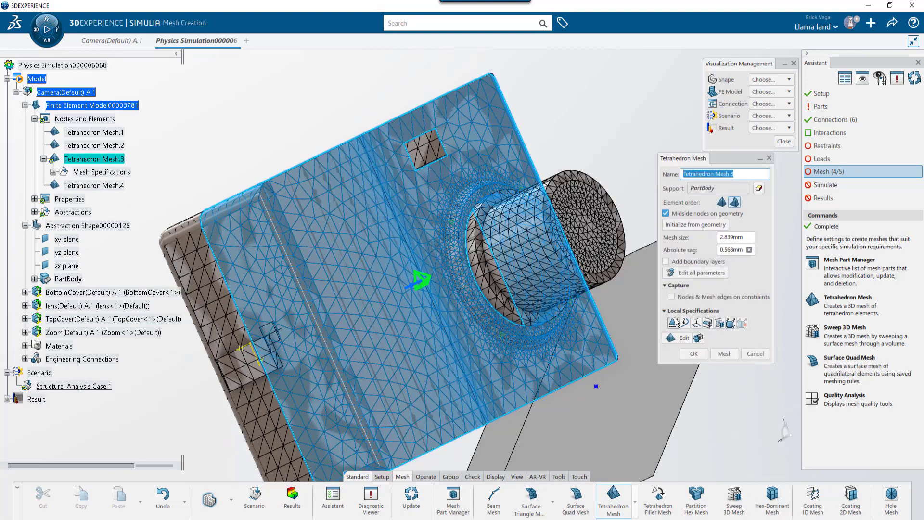
pyautogui.click(674, 322)
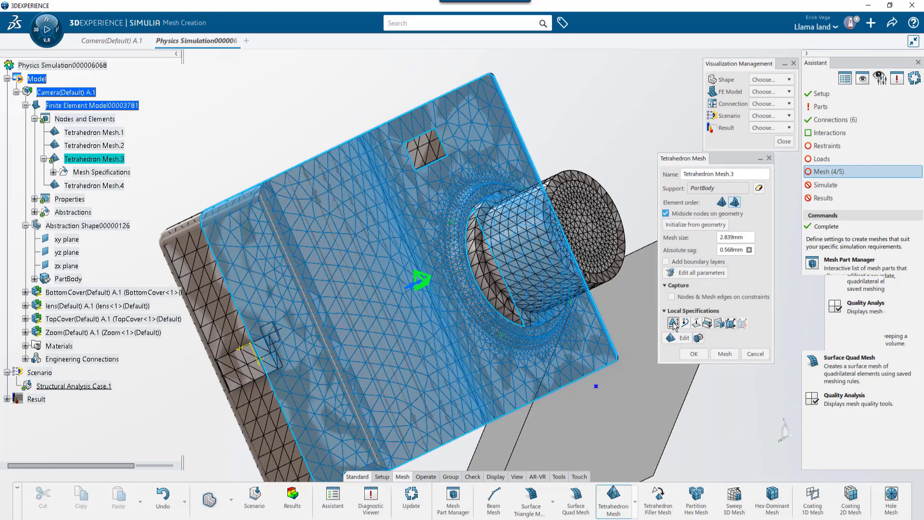
pyautogui.moveTo(625, 318); pyautogui.dragTo(660, 410, button='middle')
pyautogui.click(660, 411)
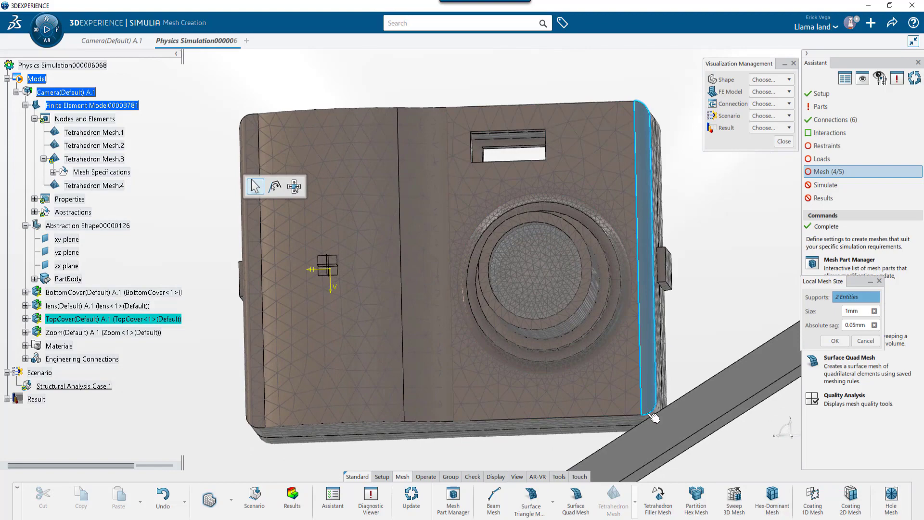
pyautogui.scroll(3, 662, 414)
pyautogui.click(663, 340)
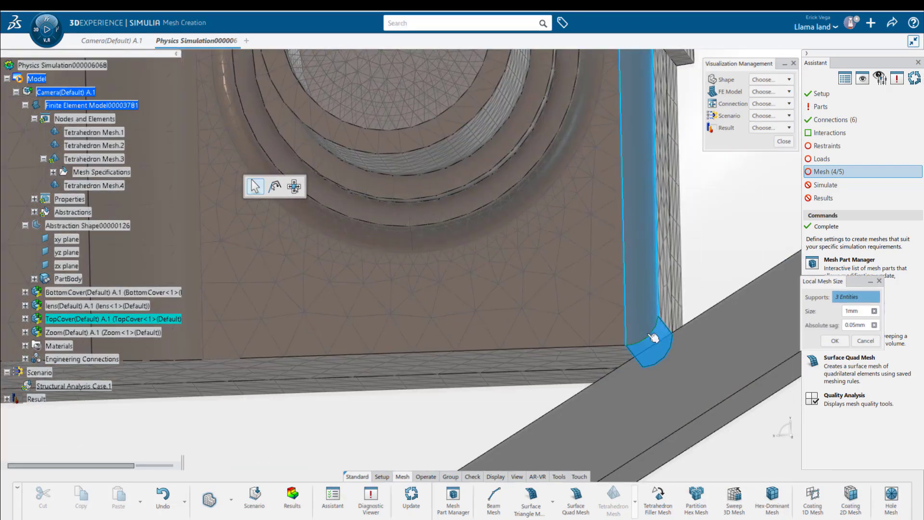
pyautogui.moveTo(664, 339); pyautogui.dragTo(630, 225, button='middle')
pyautogui.scroll(-5, 637, 256)
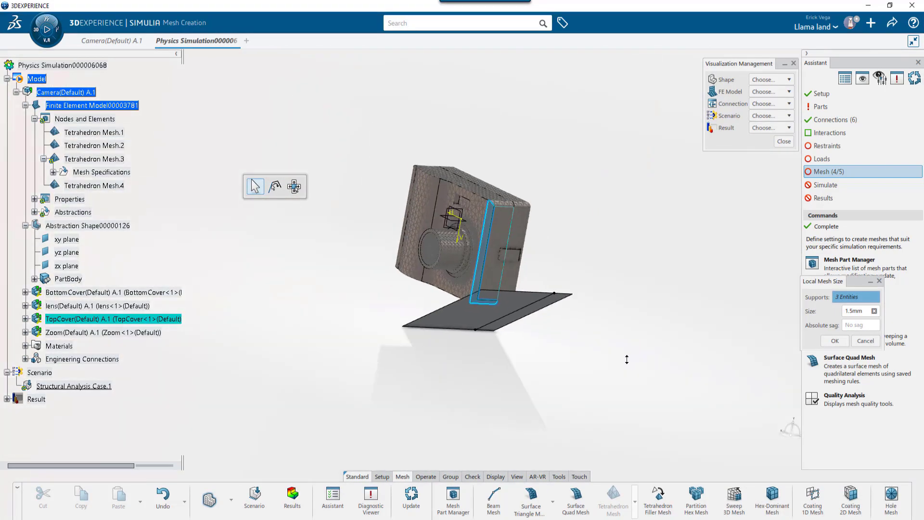
pyautogui.click(502, 231)
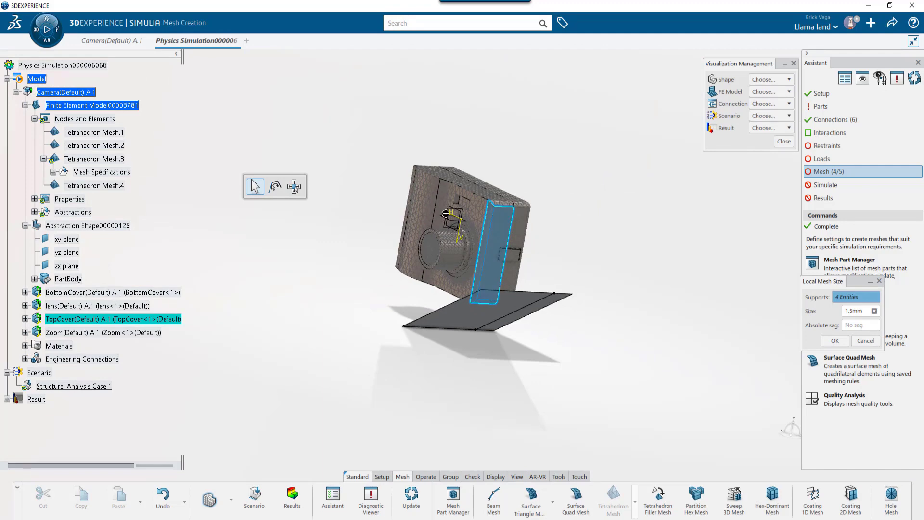
pyautogui.moveTo(451, 218); pyautogui.dragTo(445, 208, button='middle')
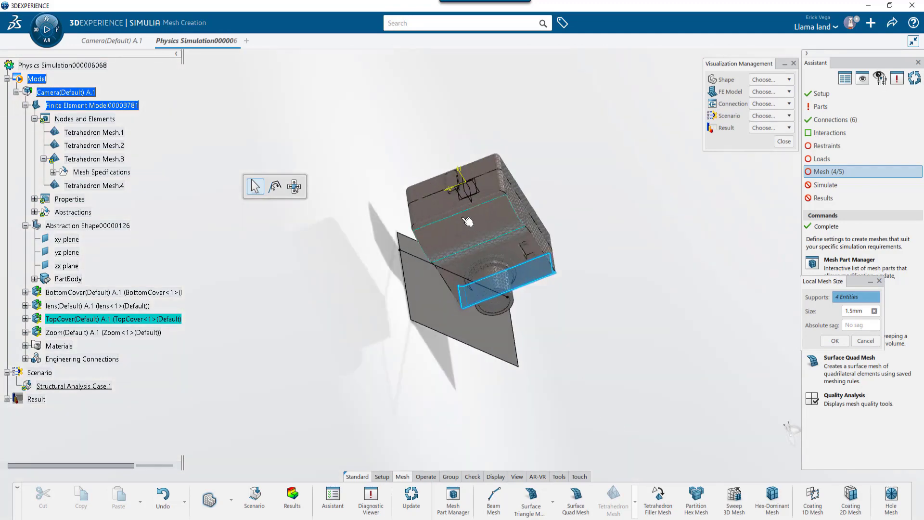
pyautogui.click(446, 207)
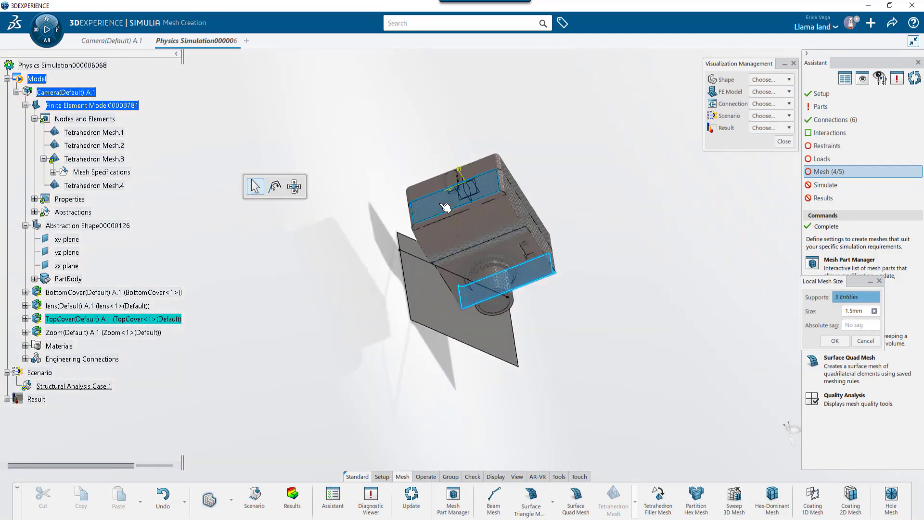
pyautogui.click(835, 341)
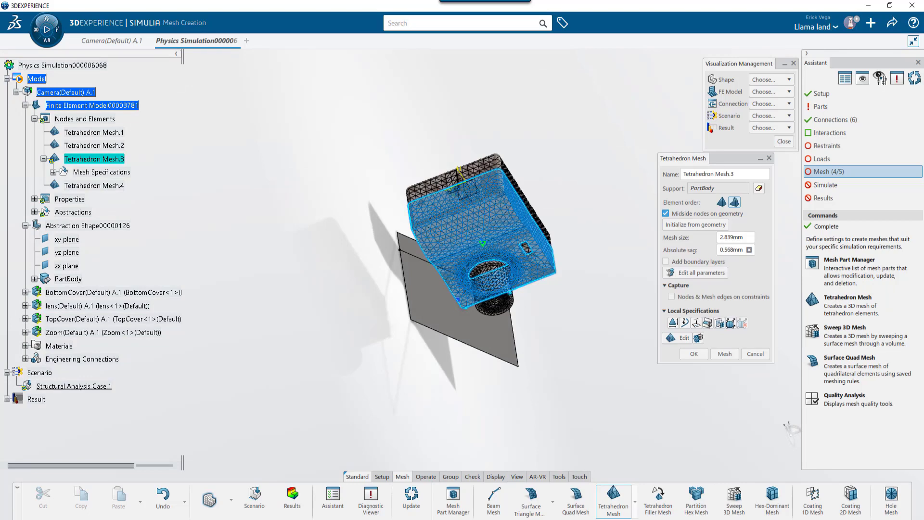
pyautogui.click(725, 355)
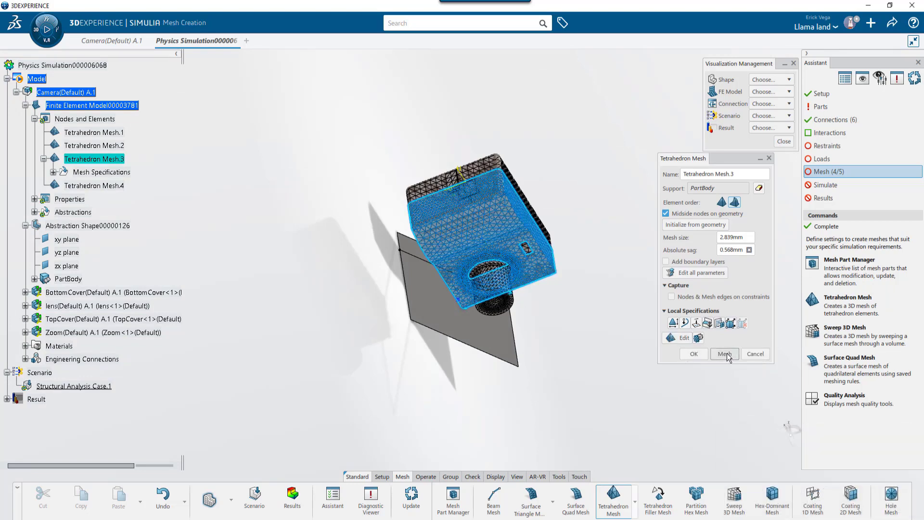
pyautogui.click(698, 355)
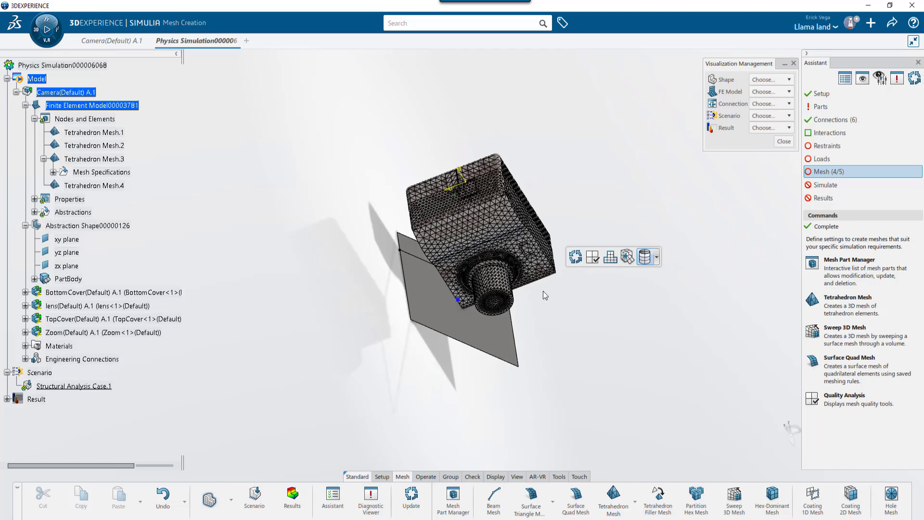
# Step: Create Surface Quad Mesh.1 on the floor plate with 6mm quadrilateral elements
pyautogui.click(575, 500)
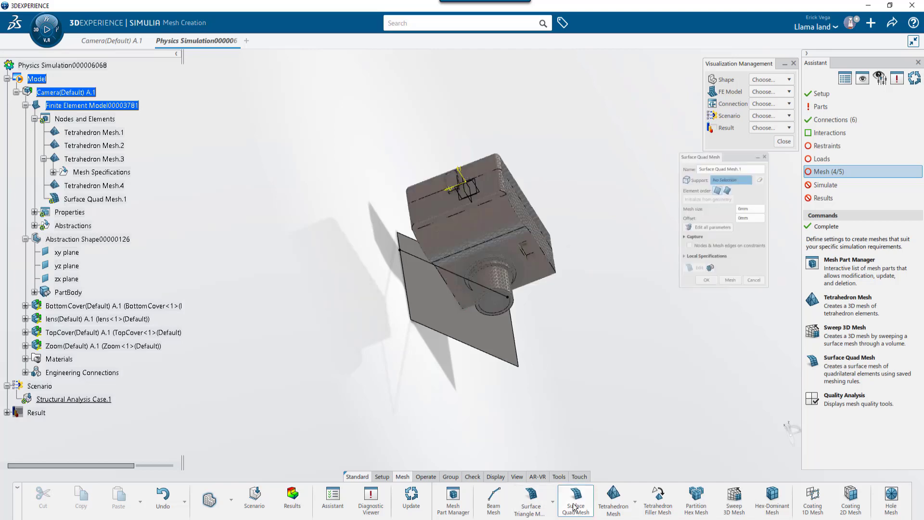
pyautogui.click(495, 342)
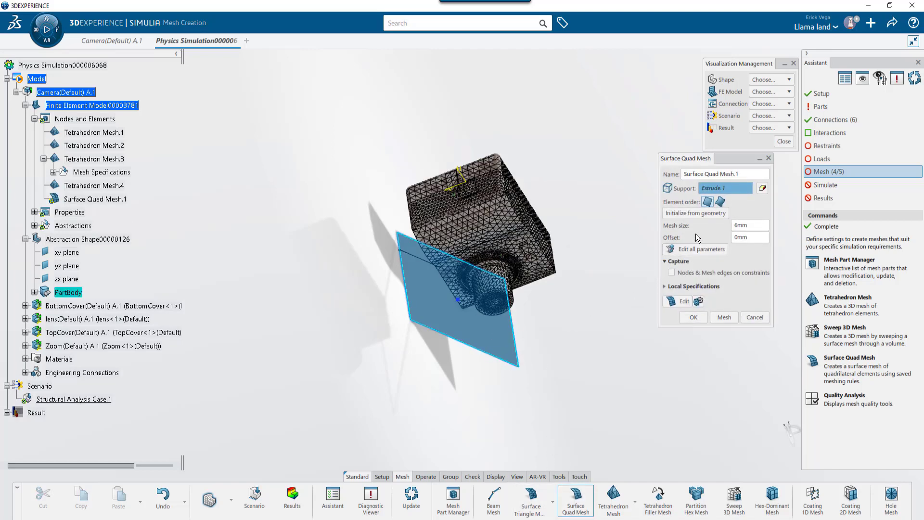
pyautogui.click(725, 318)
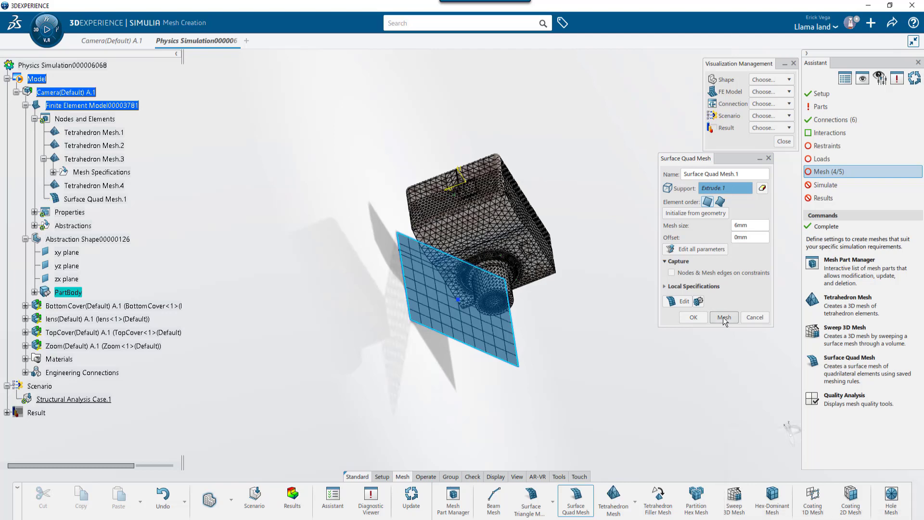
pyautogui.click(692, 319)
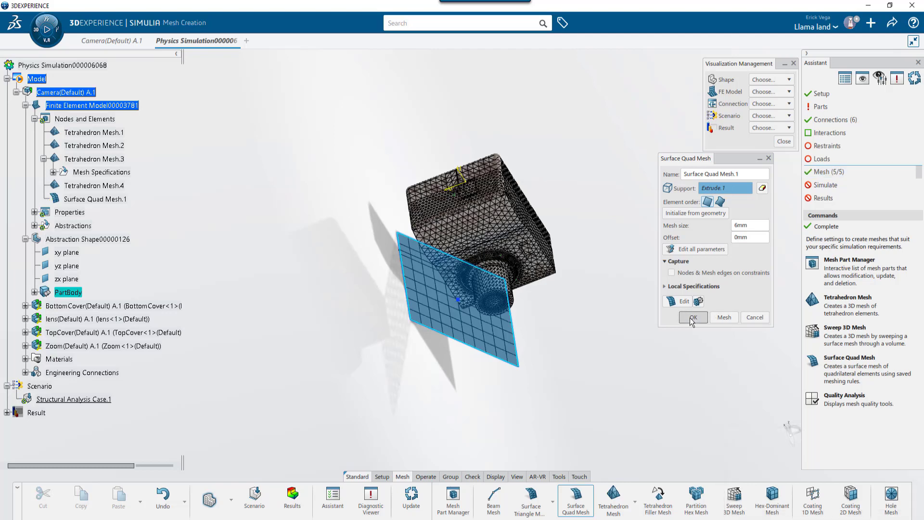
# Step: Assign Stainless Steel (ferritic) from the Material Palette to Solid Section.1
pyautogui.click(34, 212)
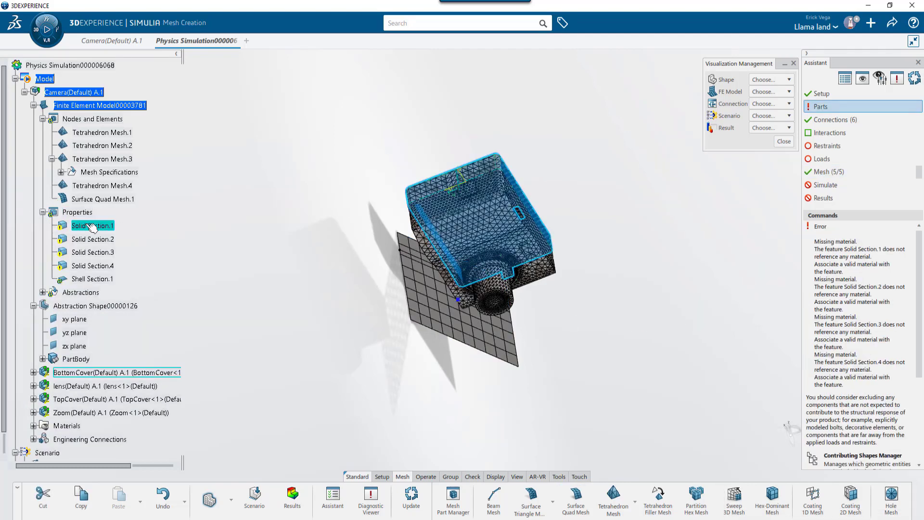
pyautogui.doubleClick(91, 227)
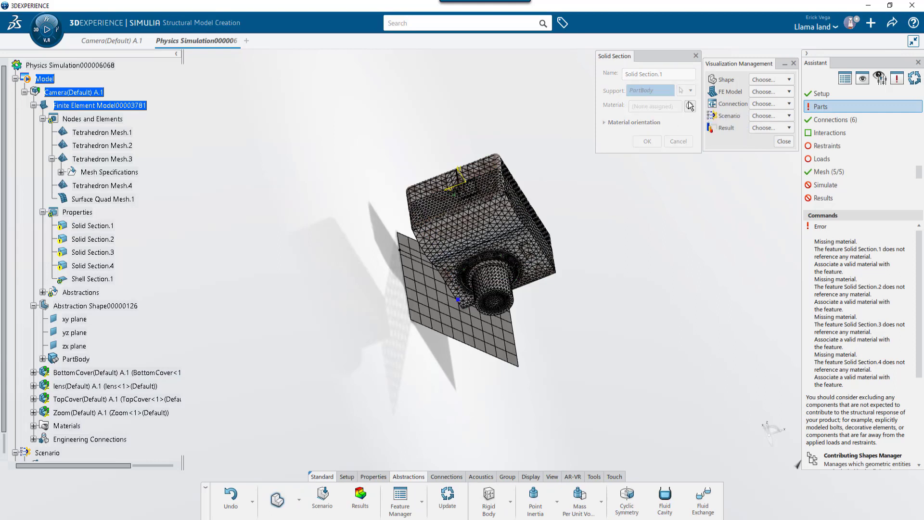
pyautogui.click(691, 106)
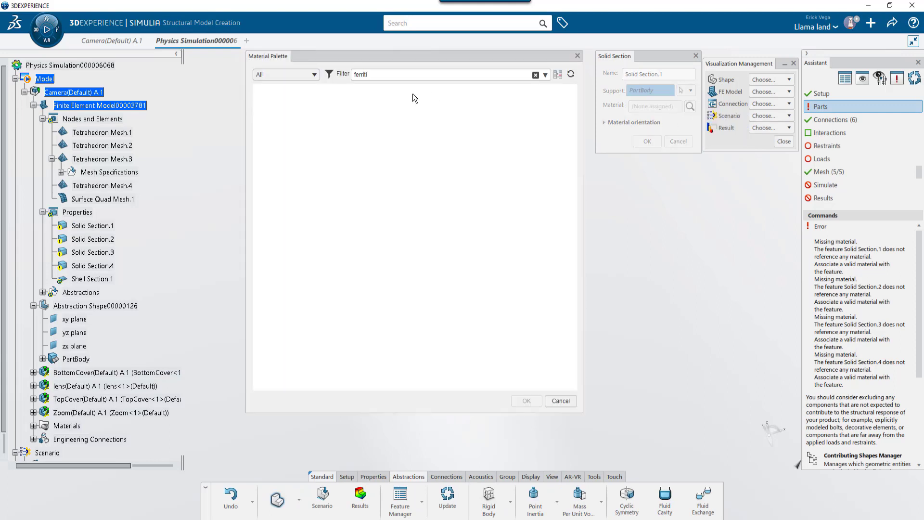
pyautogui.click(339, 122)
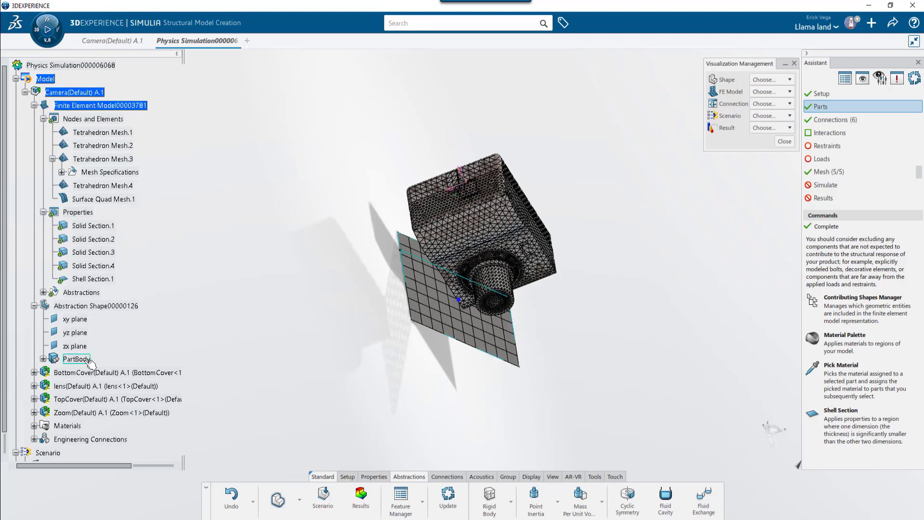
pyautogui.scroll(-3, 89, 362)
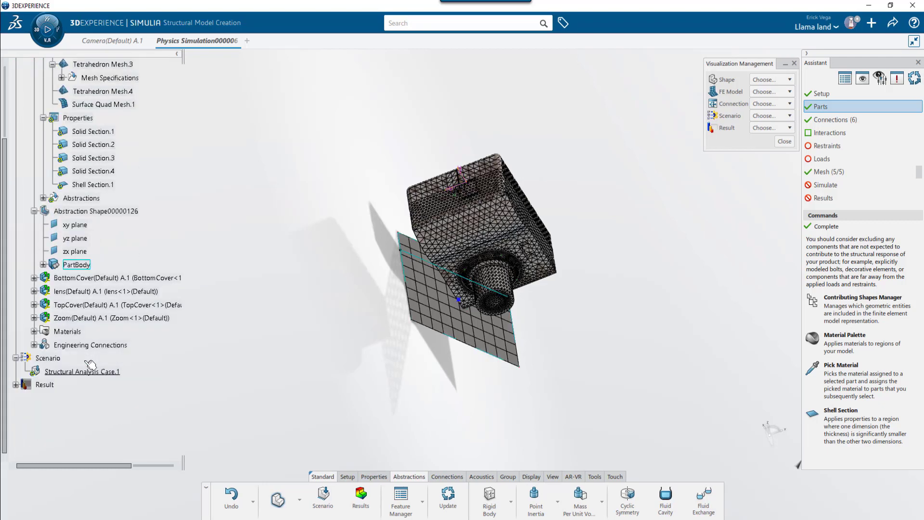
# Step: Create Explicit Dynamic Step.1 in the scenario with a step time of .01 s
pyautogui.click(322, 499)
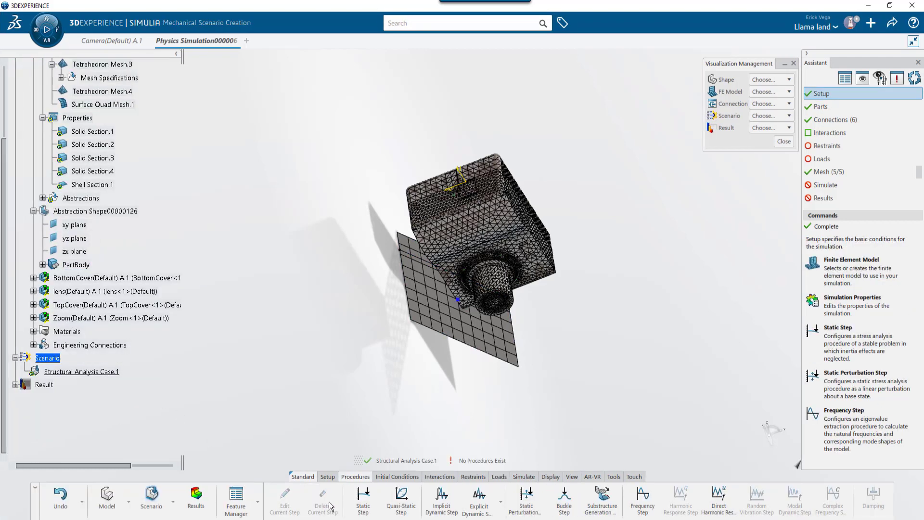
pyautogui.click(486, 500)
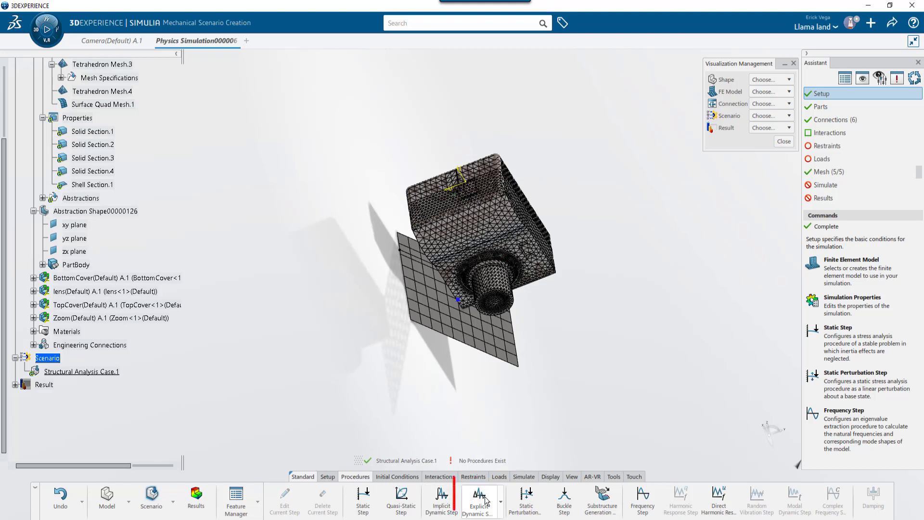
pyautogui.doubleClick(605, 89)
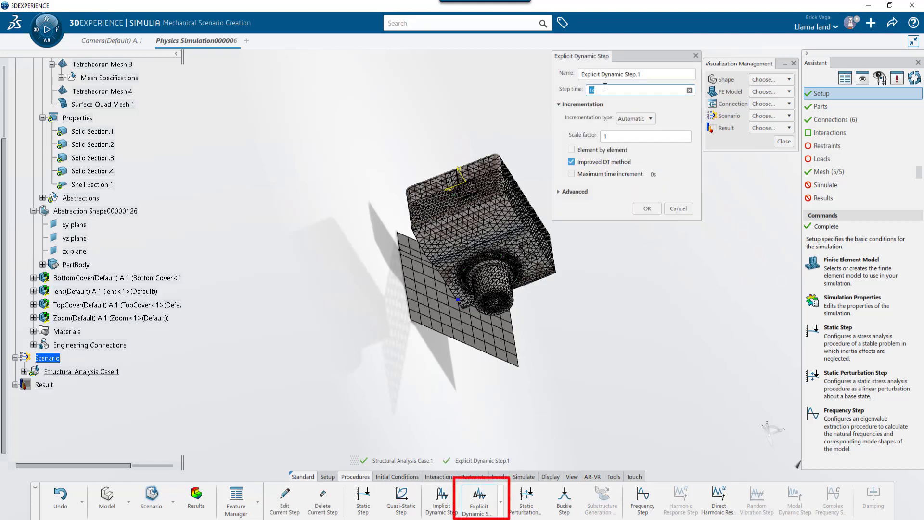
pyautogui.write('.01')
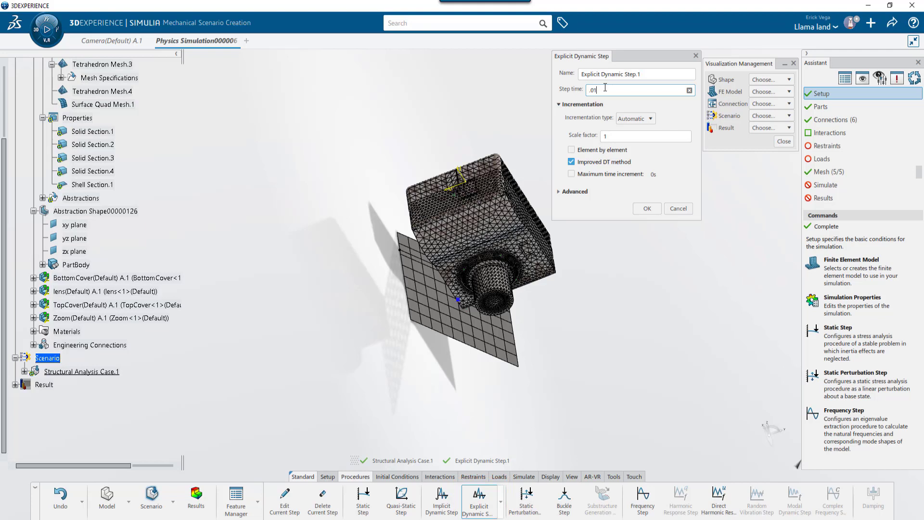
pyautogui.click(647, 208)
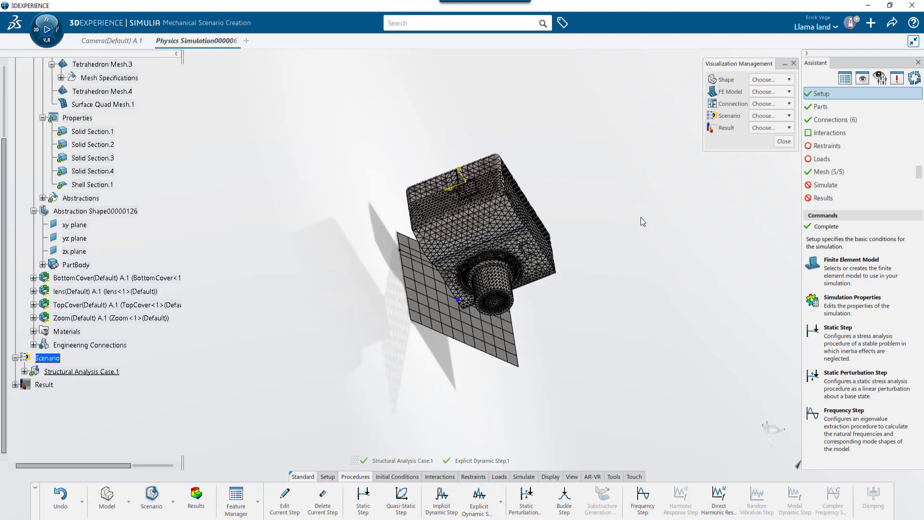
# Step: Create Clamp.1 with Rigid Body.1, the floor plate, chosen as its FEM-feature support
pyautogui.click(474, 478)
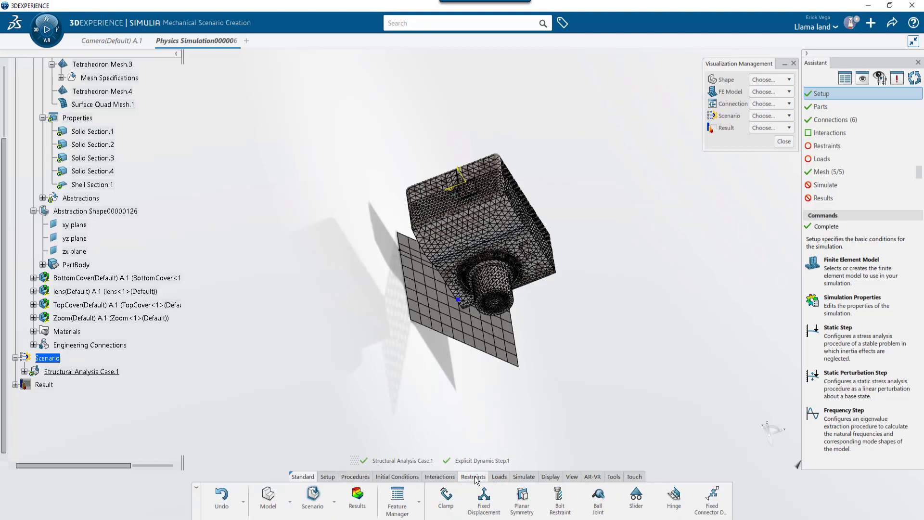
pyautogui.click(445, 503)
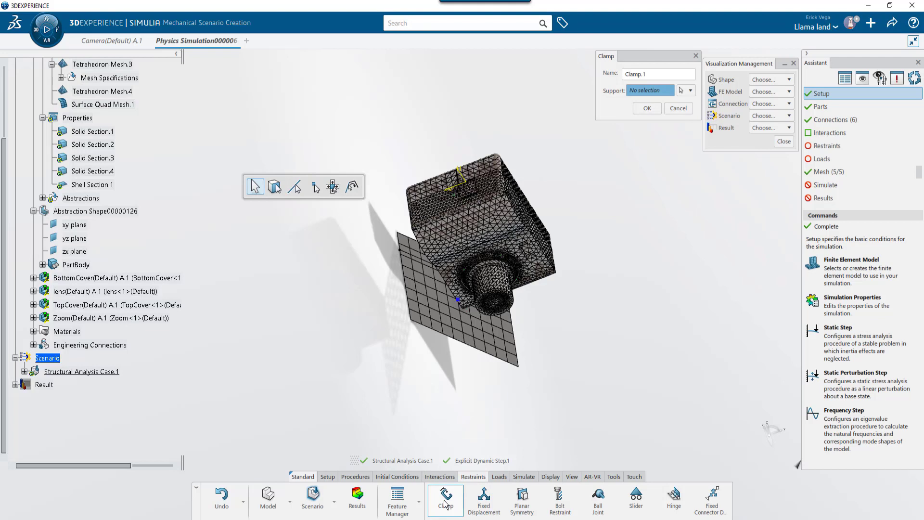
pyautogui.click(692, 90)
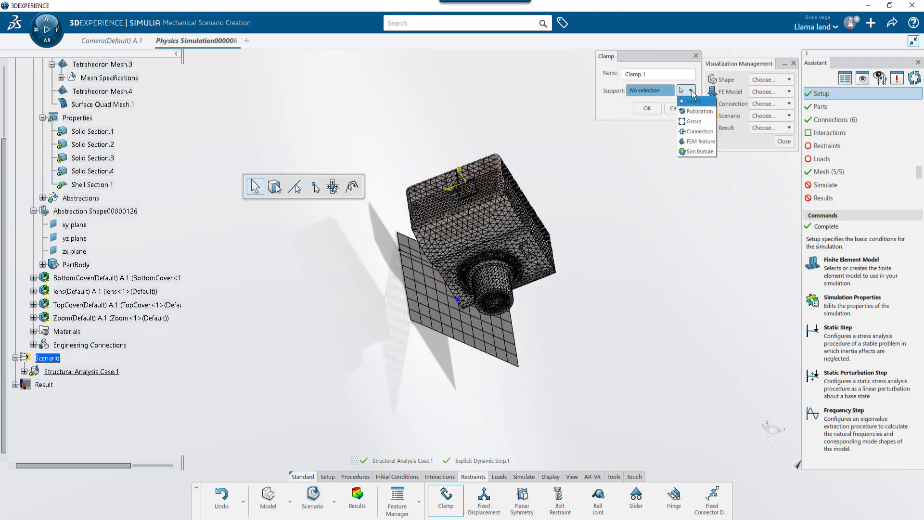
pyautogui.click(698, 142)
pyautogui.click(459, 277)
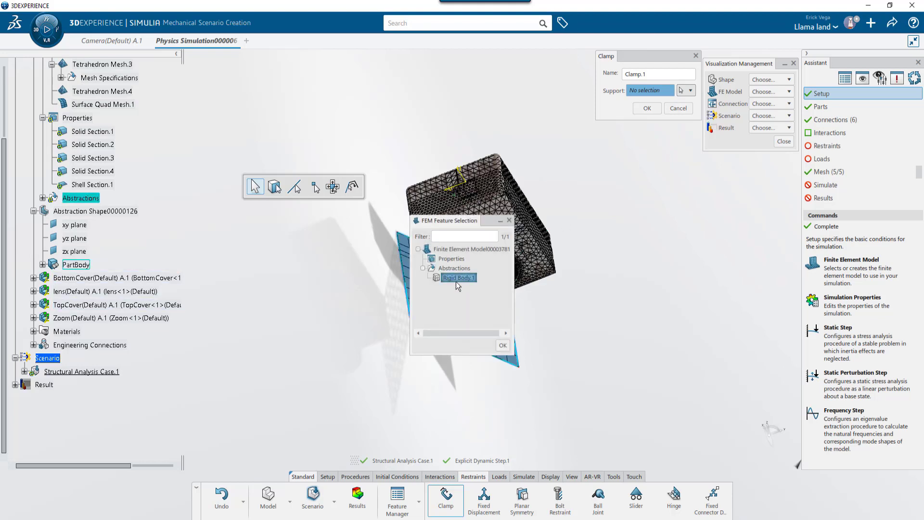
pyautogui.click(502, 346)
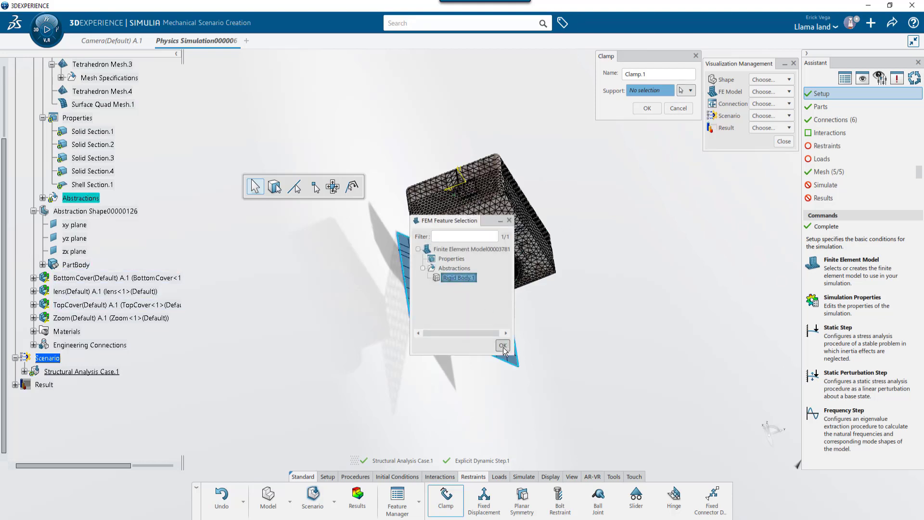
pyautogui.click(648, 109)
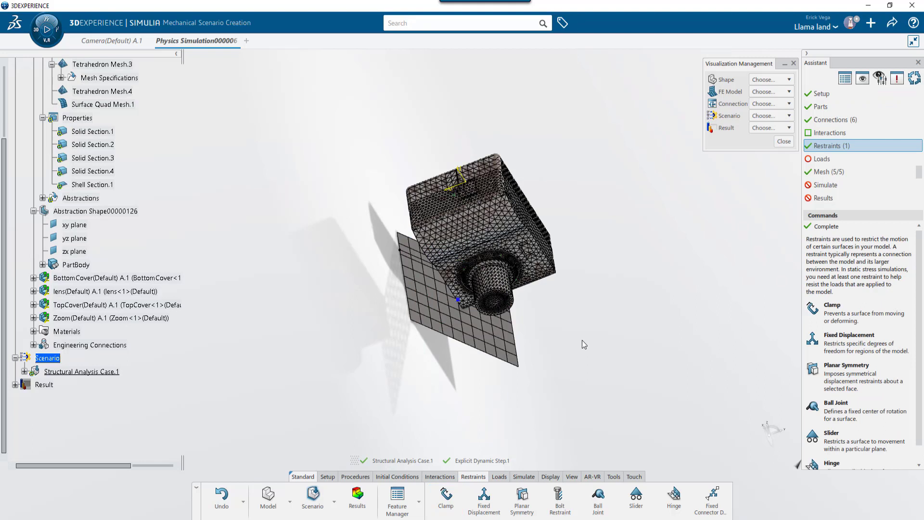
# Step: Add Gravity.1 on the whole model, its direction axis taken from the floor plate
pyautogui.click(499, 476)
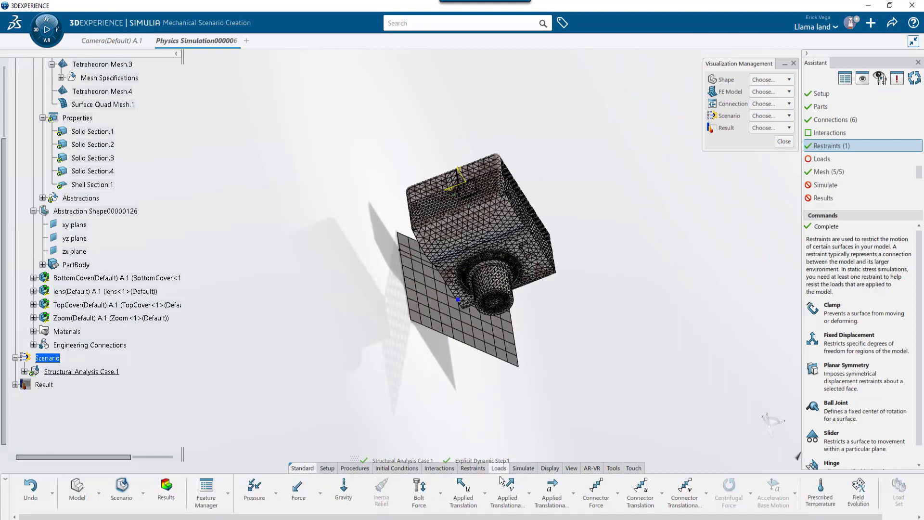
pyautogui.click(343, 496)
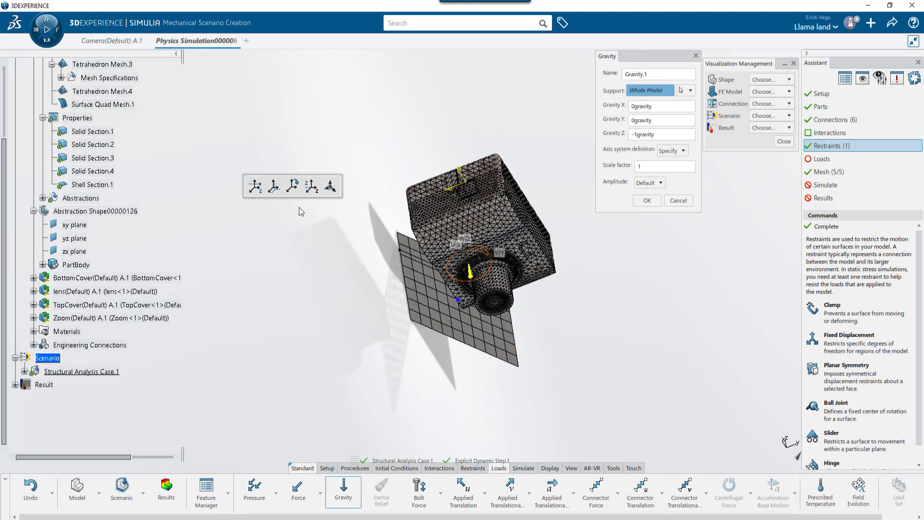
pyautogui.click(255, 186)
pyautogui.click(422, 290)
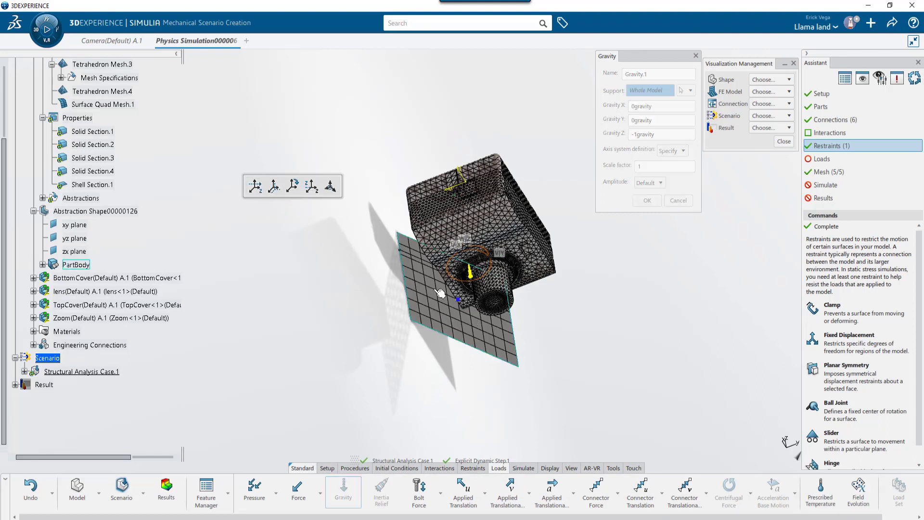
pyautogui.click(646, 202)
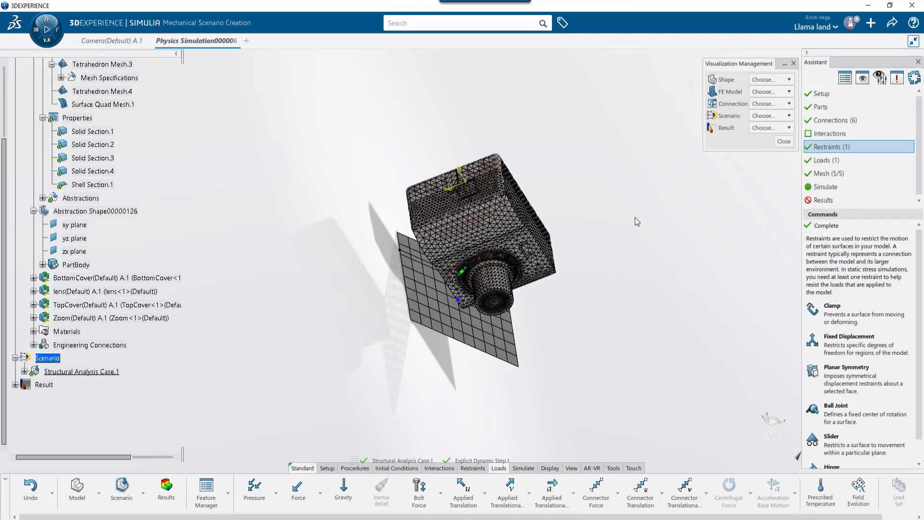
# Step: Define a 2 m/s initial velocity on the lens, Zoom, top cover and bottom cover bodies
pyautogui.click(407, 468)
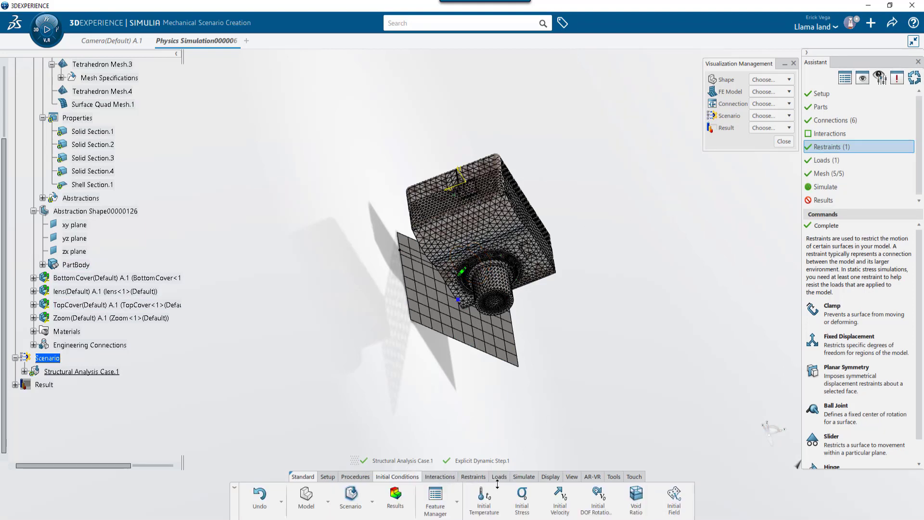
pyautogui.click(559, 500)
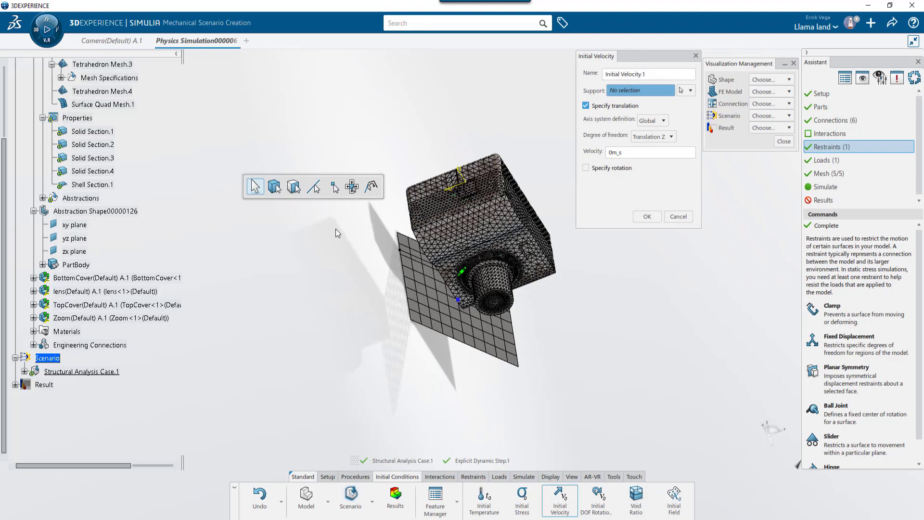
pyautogui.click(275, 188)
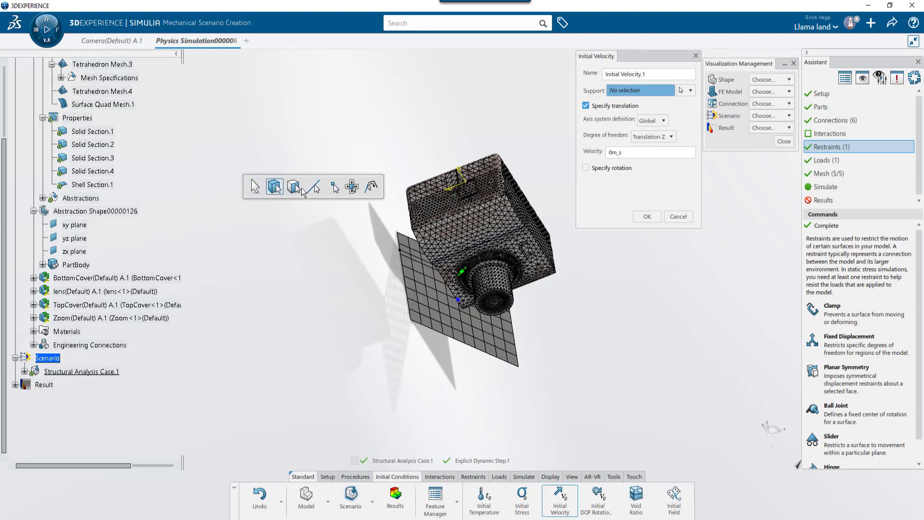
pyautogui.click(502, 308)
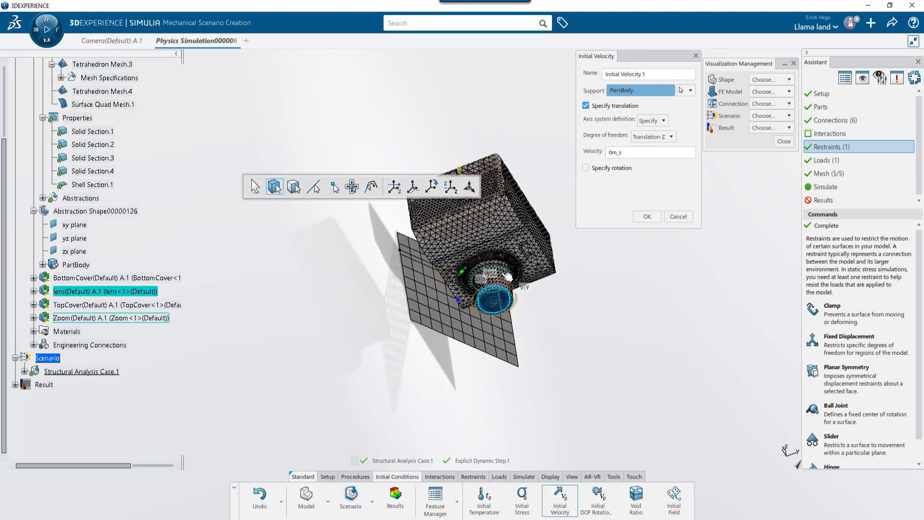
pyautogui.click(498, 276)
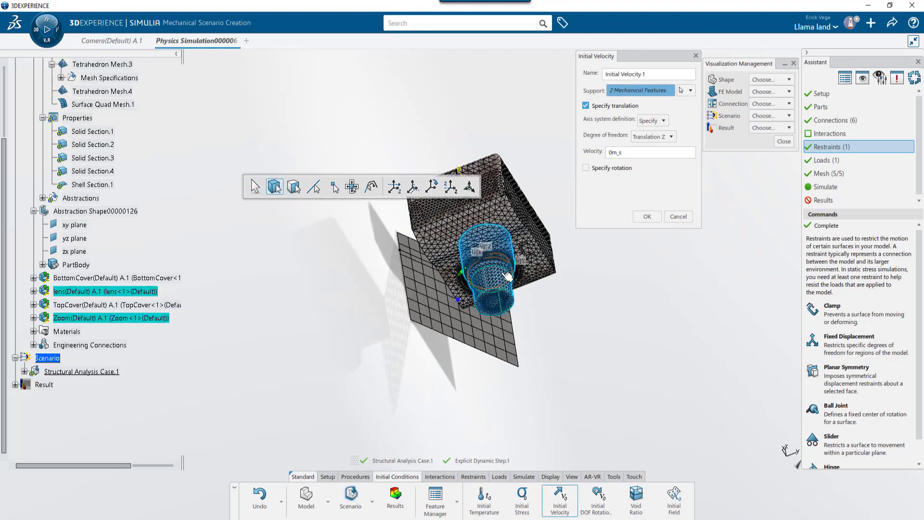
pyautogui.click(542, 255)
pyautogui.click(501, 169)
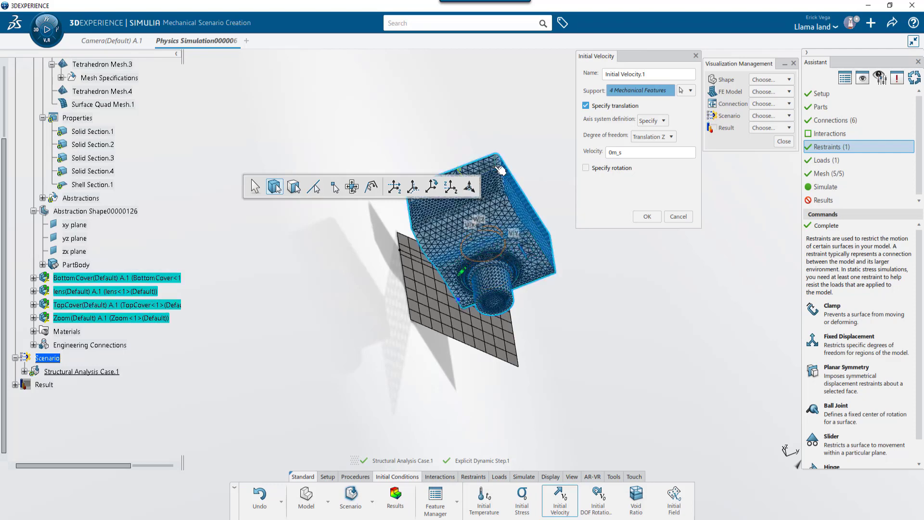
pyautogui.doubleClick(612, 152)
pyautogui.write('2')
pyautogui.press('Return')
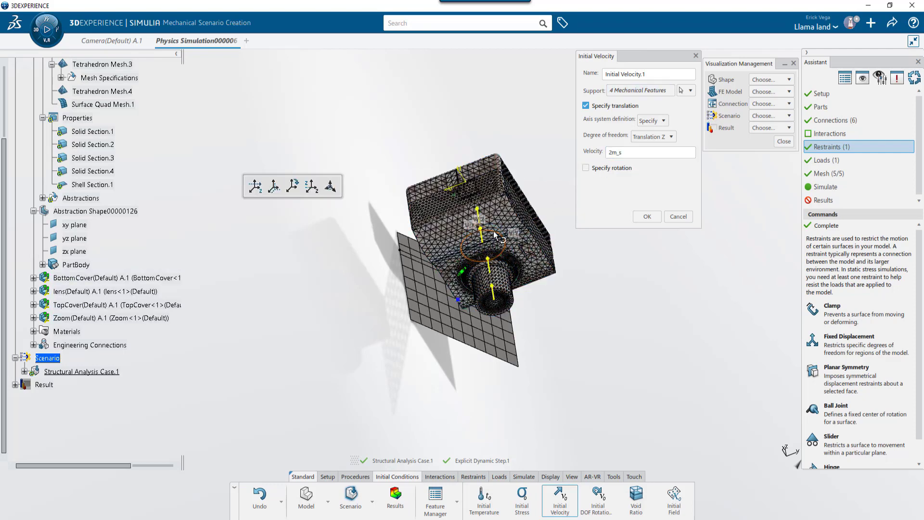
# Step: Rotate the velocity direction about 11.7° further downward and confirm Initial Velocity.1
pyautogui.scroll(5, 496, 235)
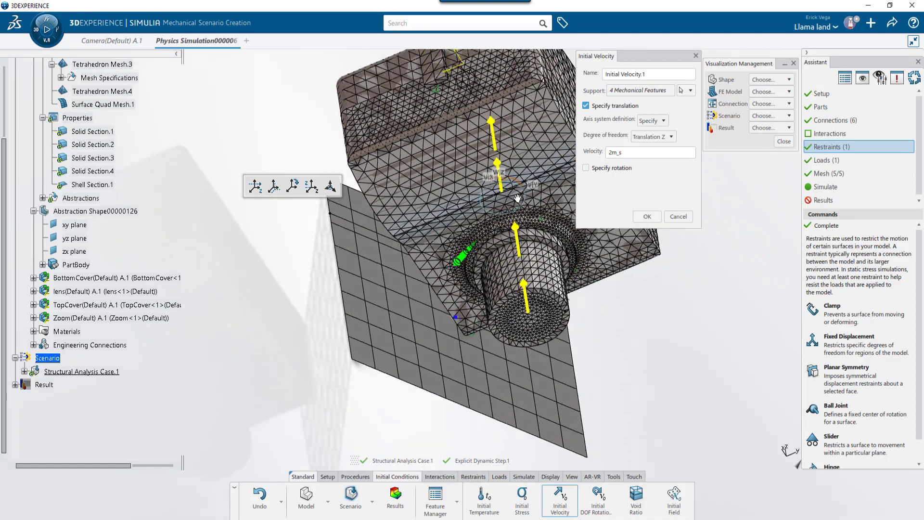
pyautogui.moveTo(517, 198); pyautogui.dragTo(466, 195)
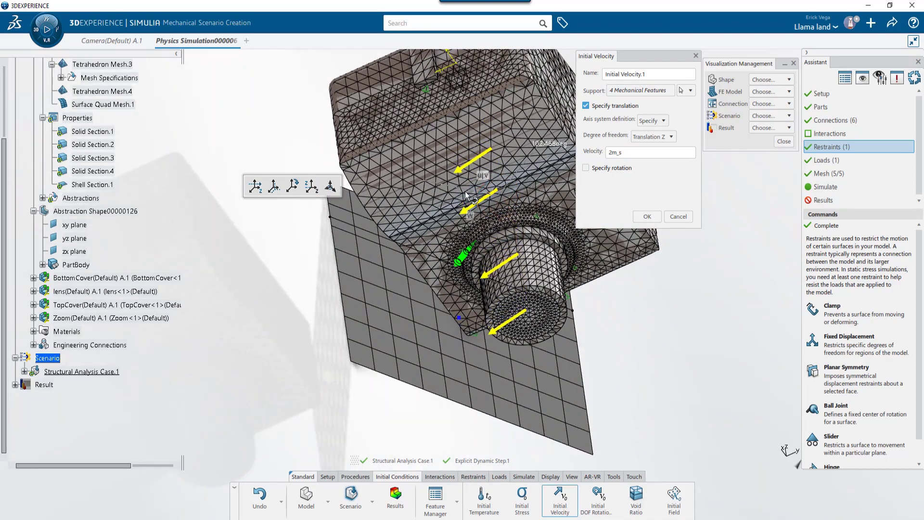
pyautogui.moveTo(465, 195); pyautogui.dragTo(281, 367, button='middle')
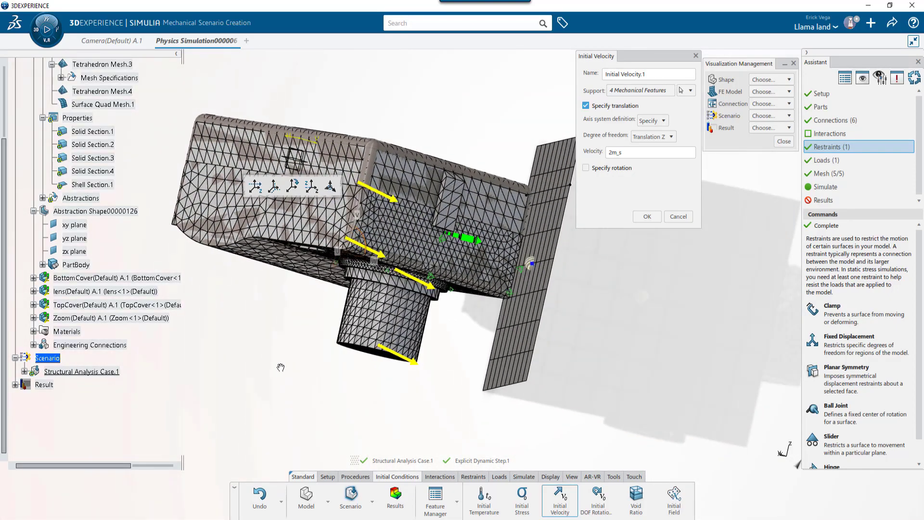
pyautogui.moveTo(362, 230)
pyautogui.mouseDown()
pyautogui.moveTo(366, 245)
pyautogui.moveTo(372, 237)
pyautogui.mouseUp()
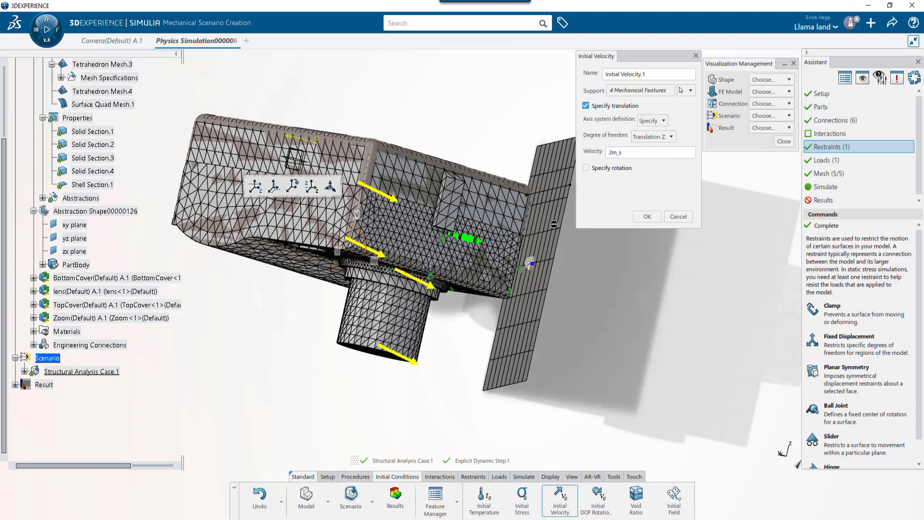
pyautogui.click(647, 217)
# Step: Create General Contact.1 on all surfaces with the default penalty contact settings
pyautogui.moveTo(568, 192); pyautogui.dragTo(490, 144, button='middle')
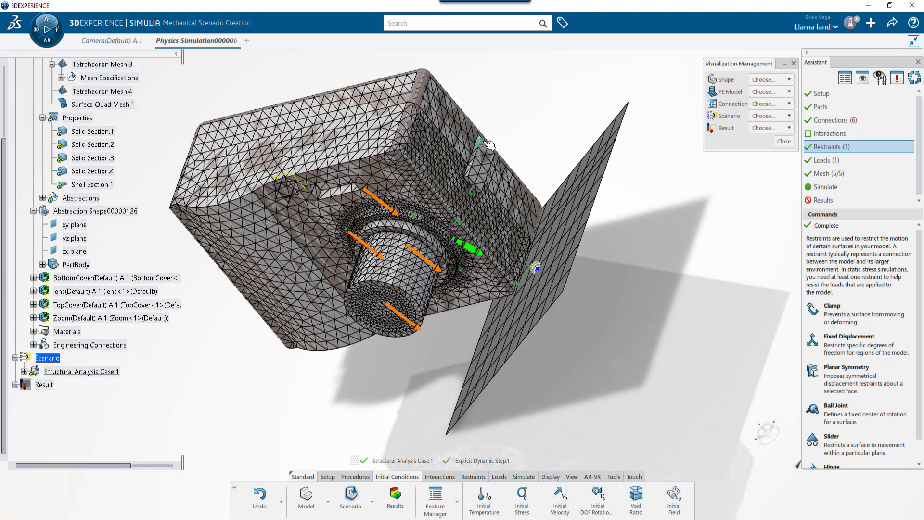
pyautogui.click(442, 478)
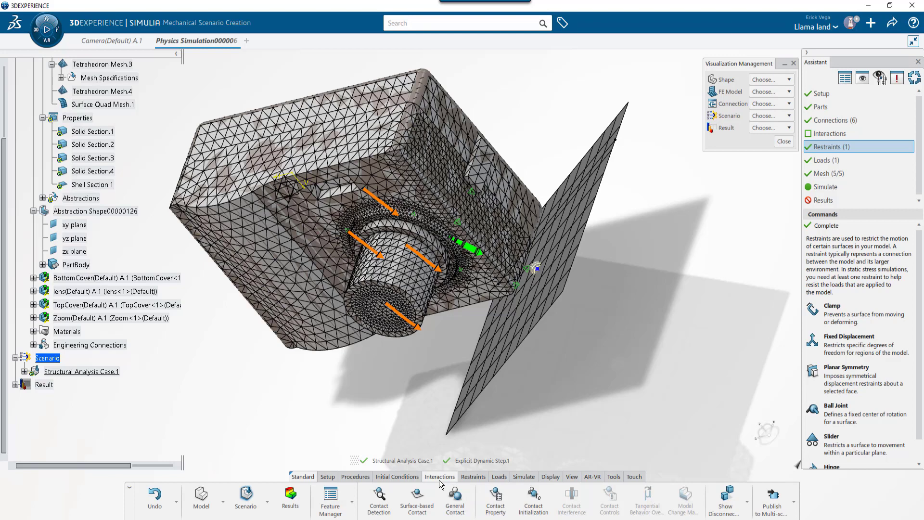
pyautogui.click(459, 506)
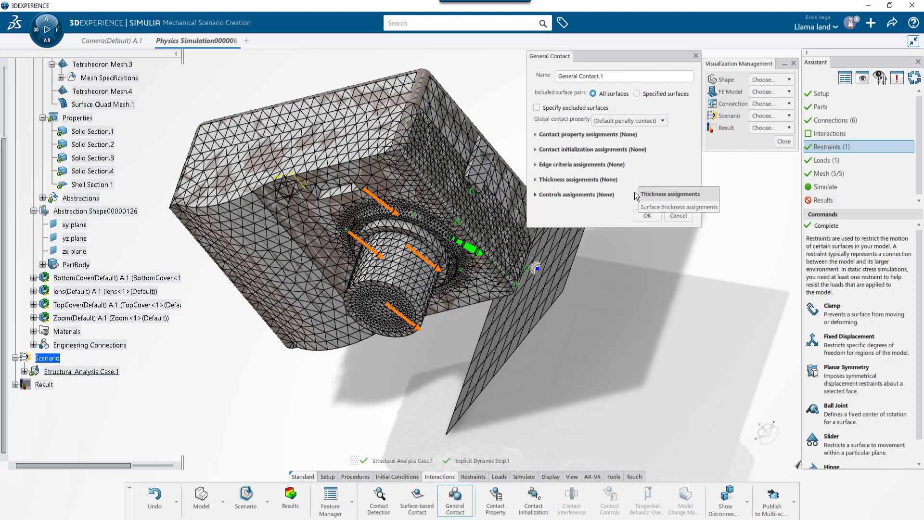
pyautogui.click(647, 214)
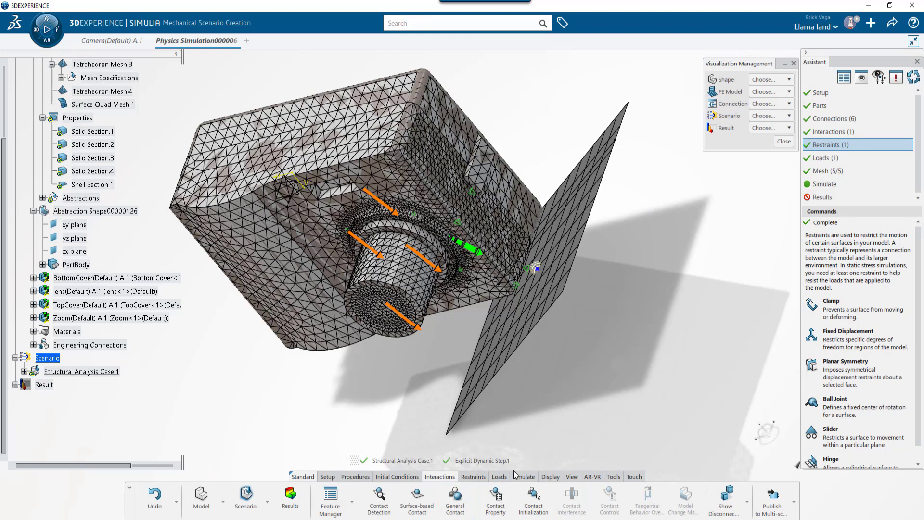
# Step: Create Contact Property.1 with Coulomb tangential friction and a friction coefficient of 1
pyautogui.click(495, 498)
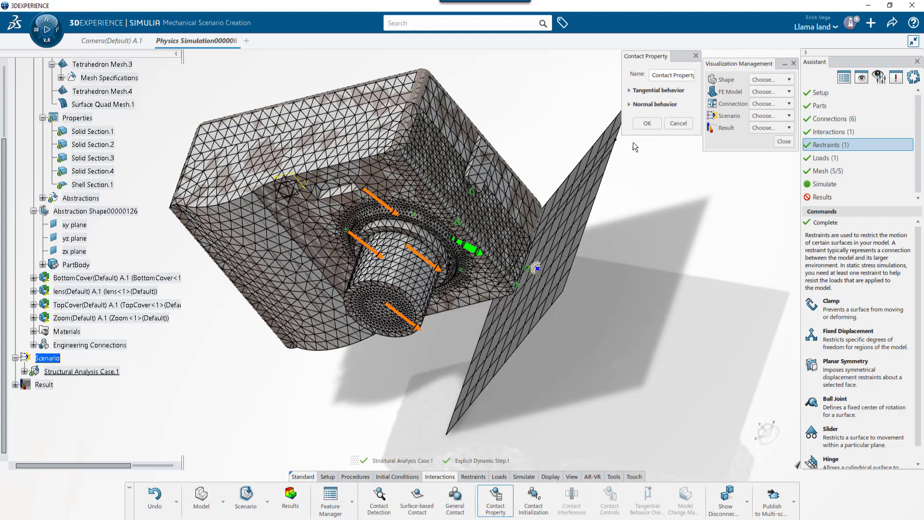
pyautogui.click(632, 90)
pyautogui.click(628, 105)
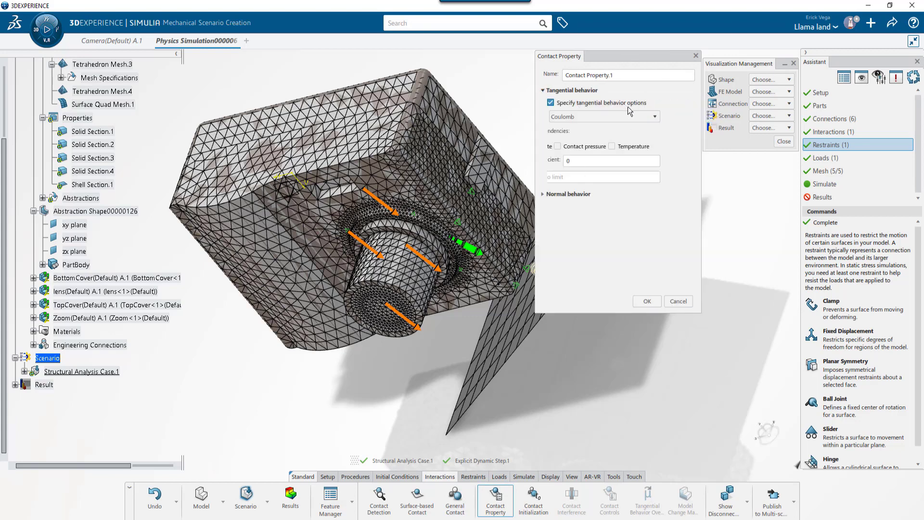
pyautogui.doubleClick(618, 160)
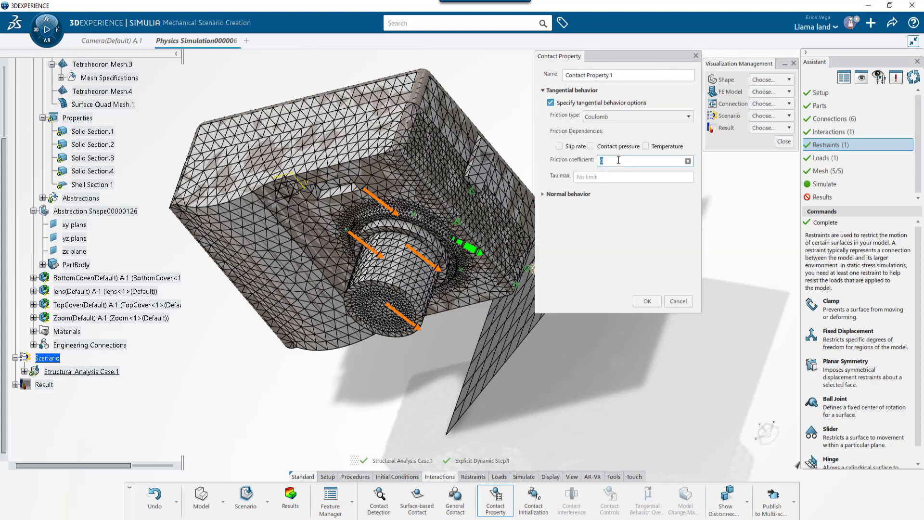
pyautogui.click(646, 301)
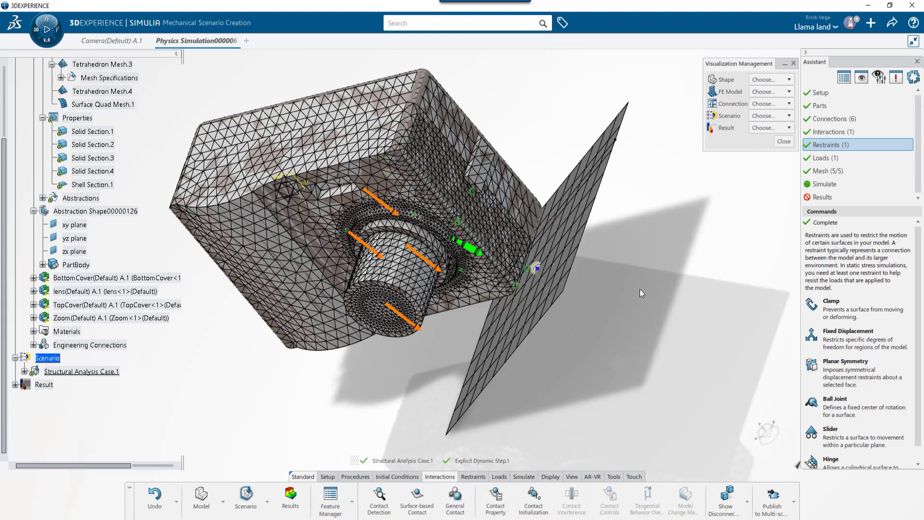
# Step: Make Contact Property.1 the global contact property of General Contact.1
pyautogui.click(25, 372)
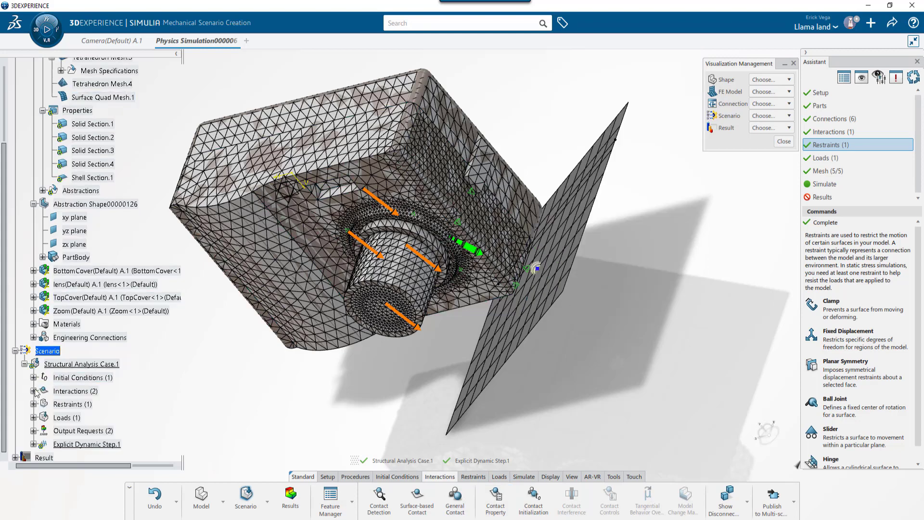
pyautogui.click(33, 391)
pyautogui.doubleClick(87, 404)
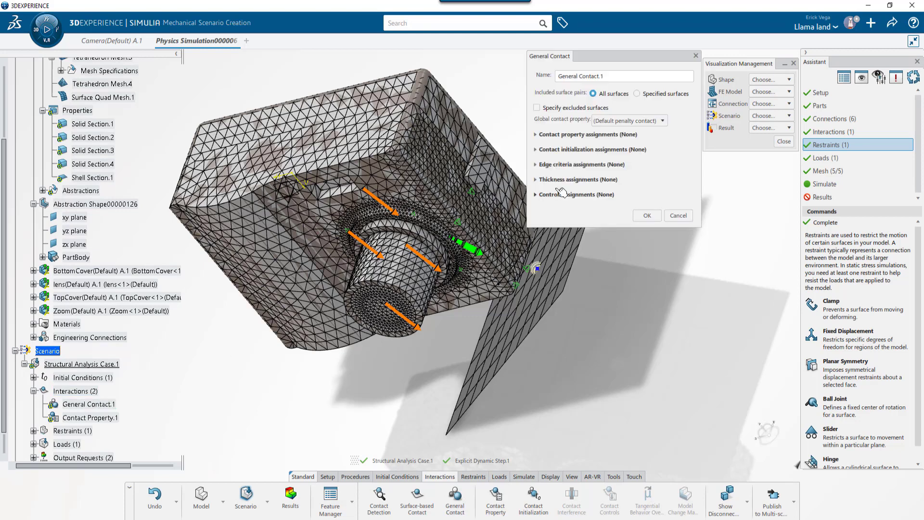
pyautogui.click(649, 121)
pyautogui.click(630, 141)
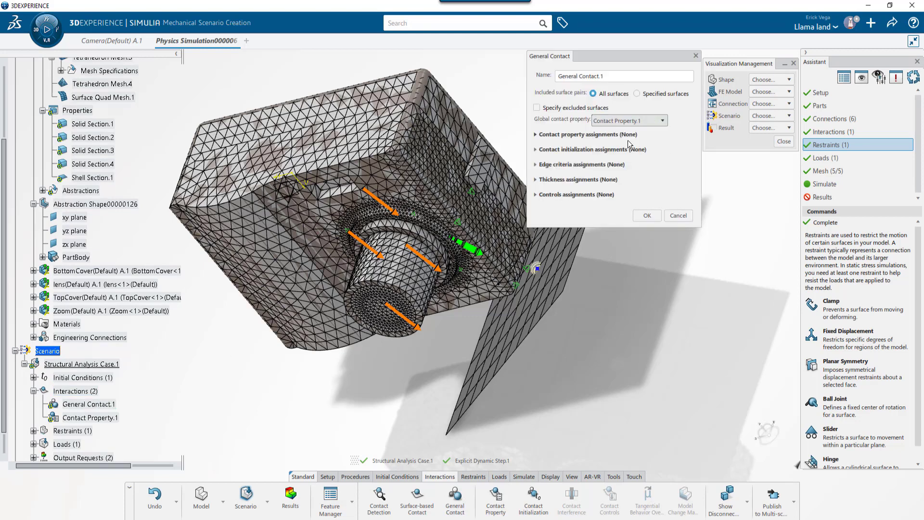
pyautogui.click(647, 216)
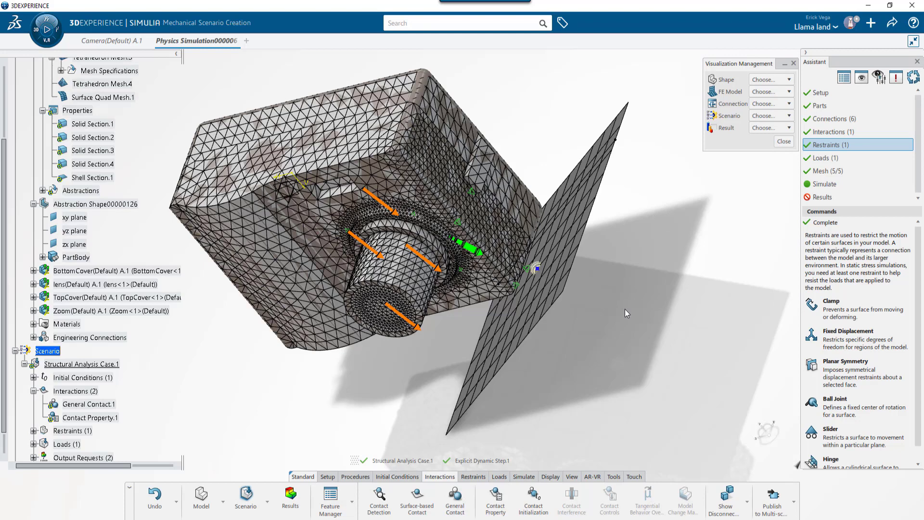
# Step: Solve Structural Analysis Case.1 and view von Mises stress on the camera at 0.01 s
pyautogui.click(524, 477)
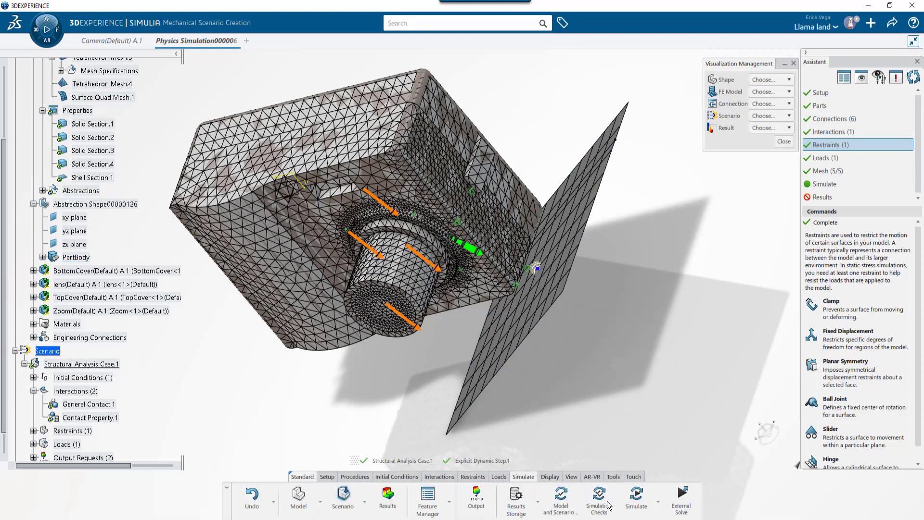
pyautogui.click(637, 498)
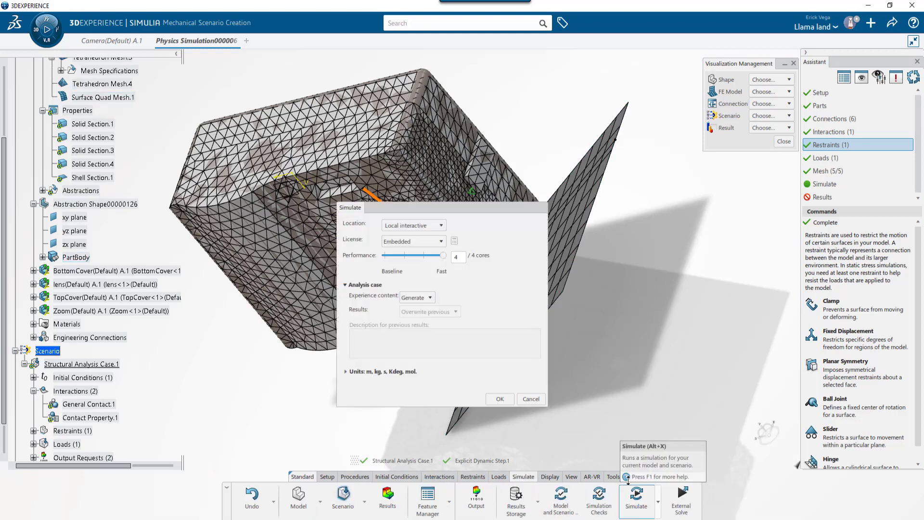
pyautogui.click(499, 399)
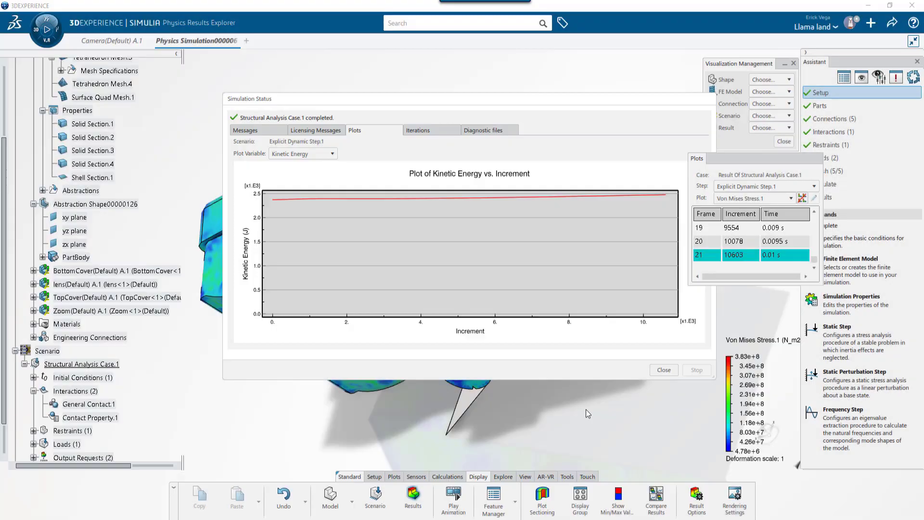
pyautogui.click(658, 375)
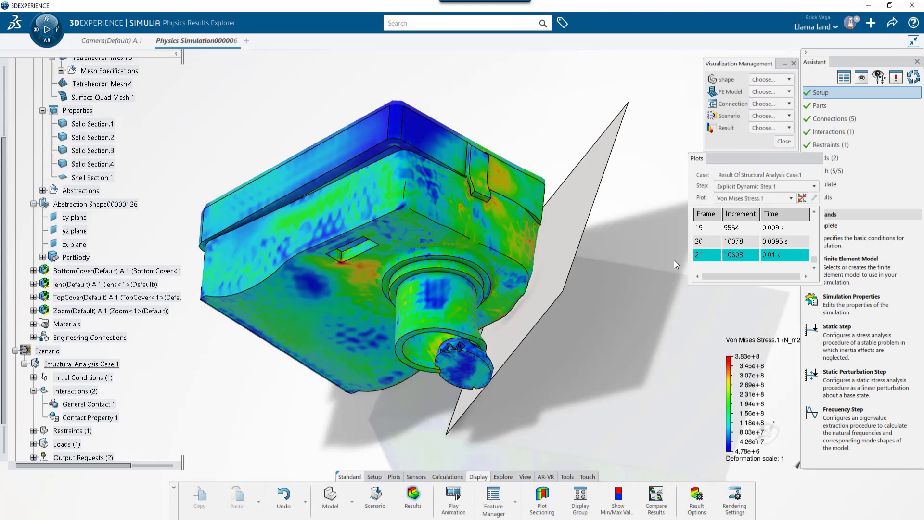
pyautogui.click(702, 241)
pyautogui.scroll(3, 700, 241)
pyautogui.click(700, 229)
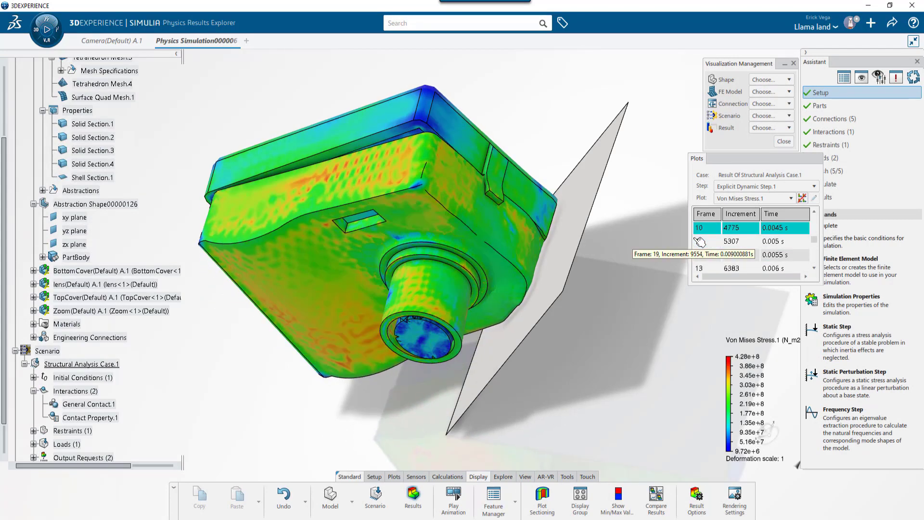
pyautogui.press('Home')
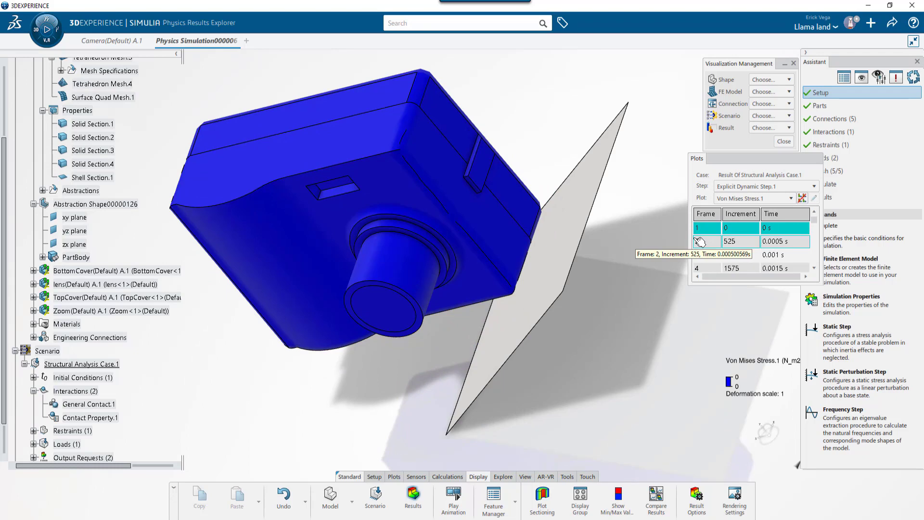
pyautogui.click(700, 242)
pyautogui.press('Down')
pyautogui.press('Down')
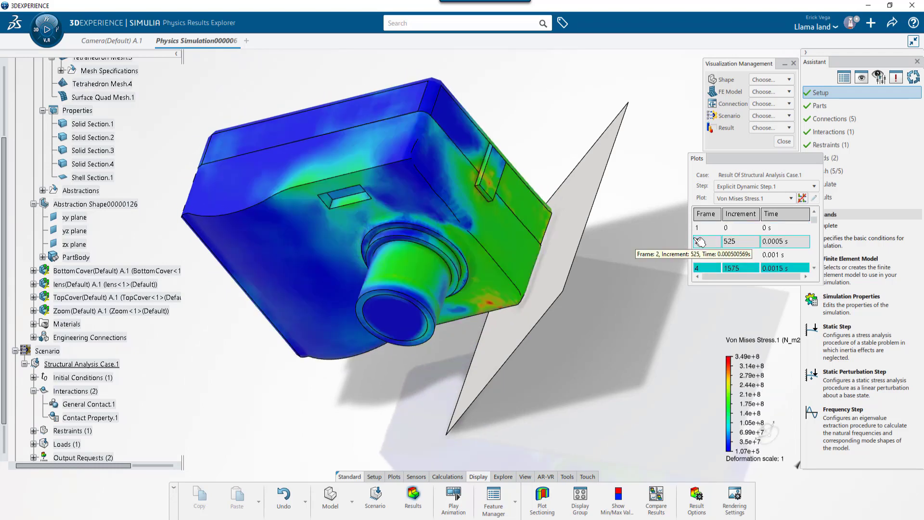
pyautogui.press('Down')
pyautogui.press('Down')
pyautogui.press('Down')
pyautogui.press('Down')
pyautogui.press('Down')
pyautogui.press('Down')
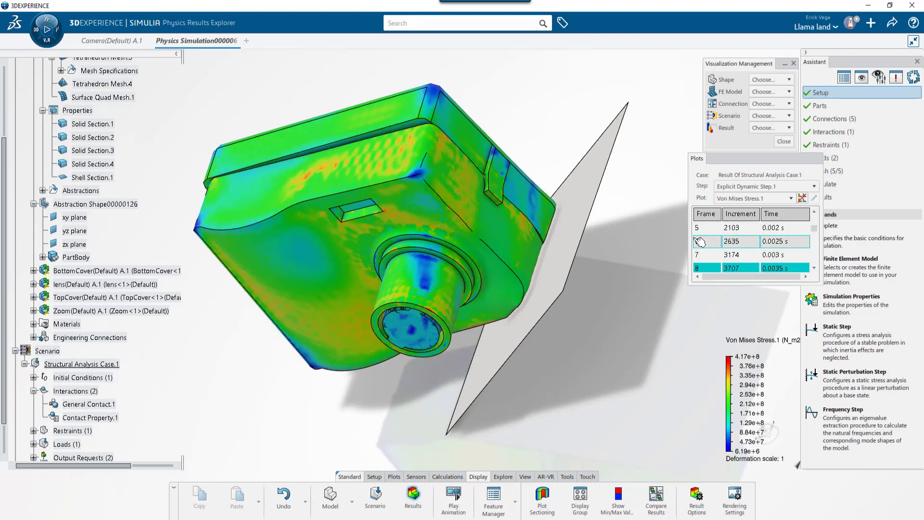
pyautogui.press('Down')
pyautogui.press('Down')
pyautogui.press('Down')
pyautogui.press('Down')
pyautogui.press('Down')
pyautogui.press('Down')
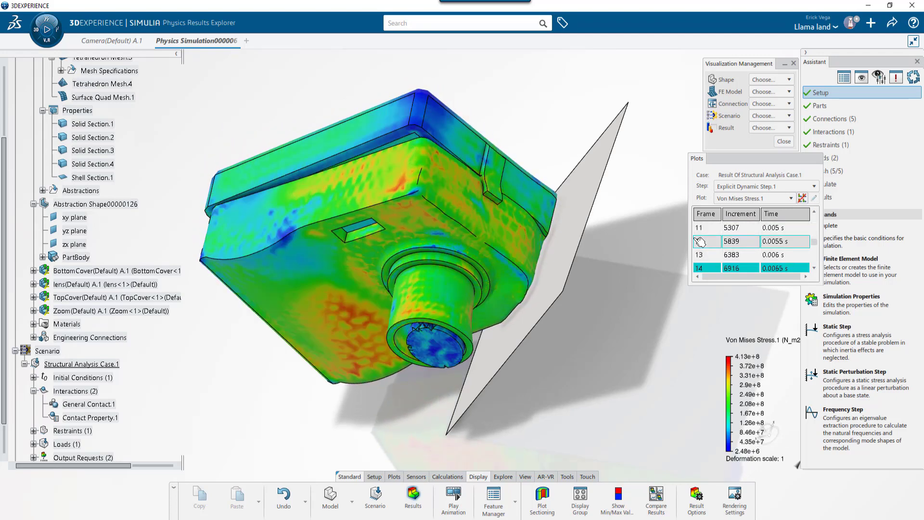
pyautogui.press('Down')
pyautogui.press('Down')
pyautogui.press('Down')
pyautogui.press('Down')
pyautogui.press('Down')
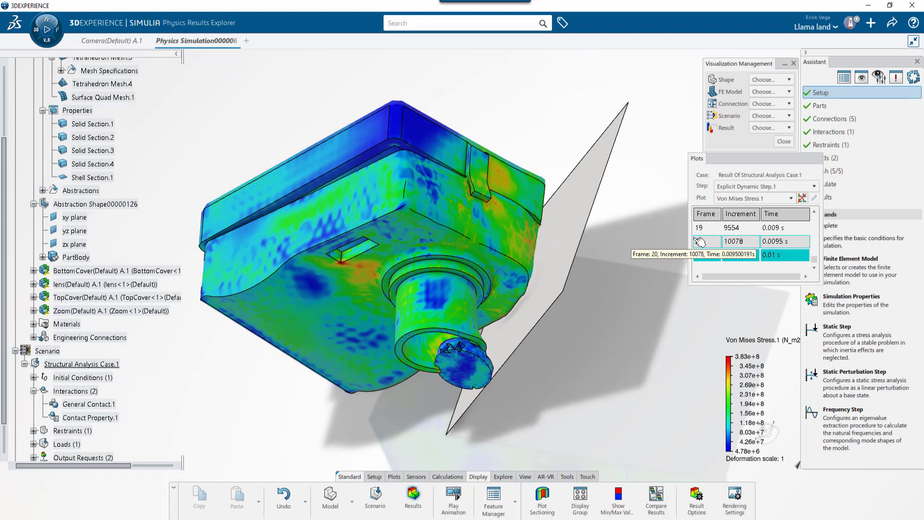
pyautogui.press('Up')
pyautogui.press('Up')
pyautogui.press('Up')
pyautogui.press('Up')
pyautogui.press('Up')
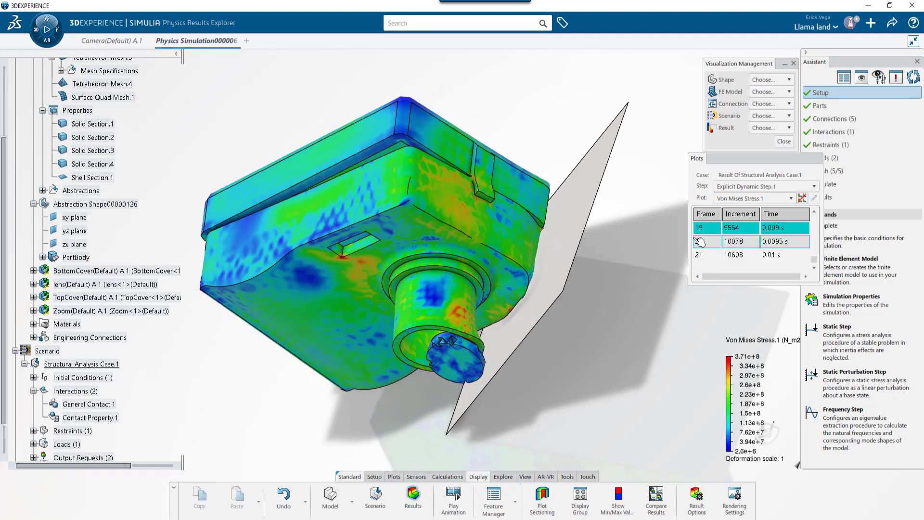
pyautogui.press('Up')
pyautogui.press('Up')
pyautogui.press('Up')
pyautogui.press('Up')
pyautogui.press('Up')
pyautogui.press('Up')
pyautogui.press('Up')
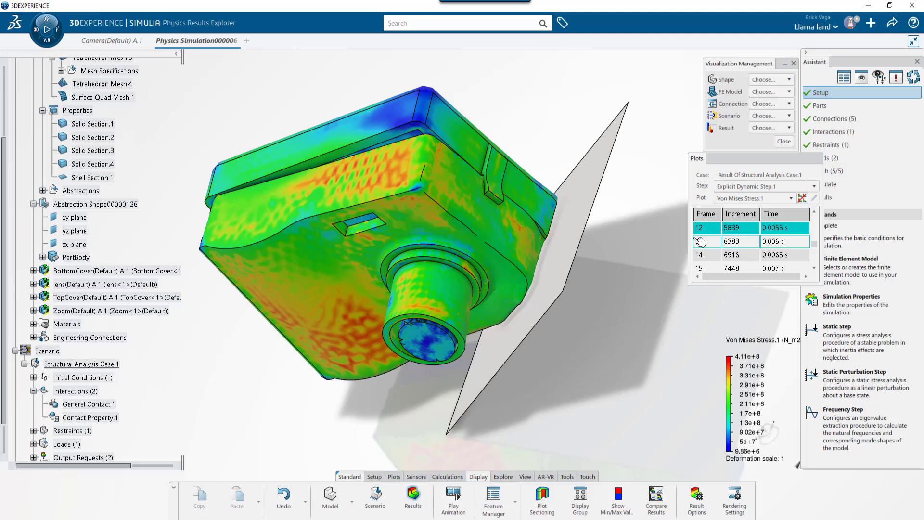
pyautogui.press('Up')
pyautogui.press('Up')
pyautogui.press('Up')
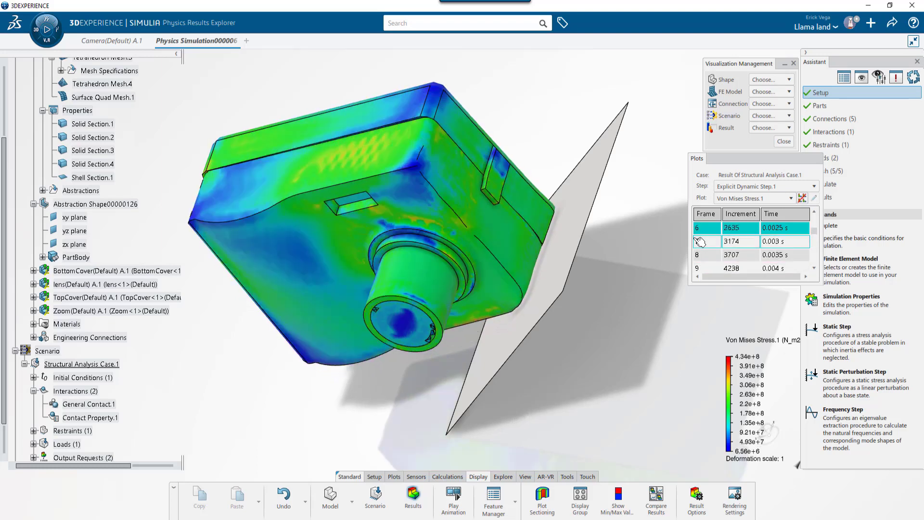
pyautogui.press('Down')
pyautogui.press('Down')
pyautogui.press('Down')
pyautogui.press('Down')
pyautogui.press('Down')
pyautogui.press('Down')
pyautogui.press('Down')
pyautogui.press('Down')
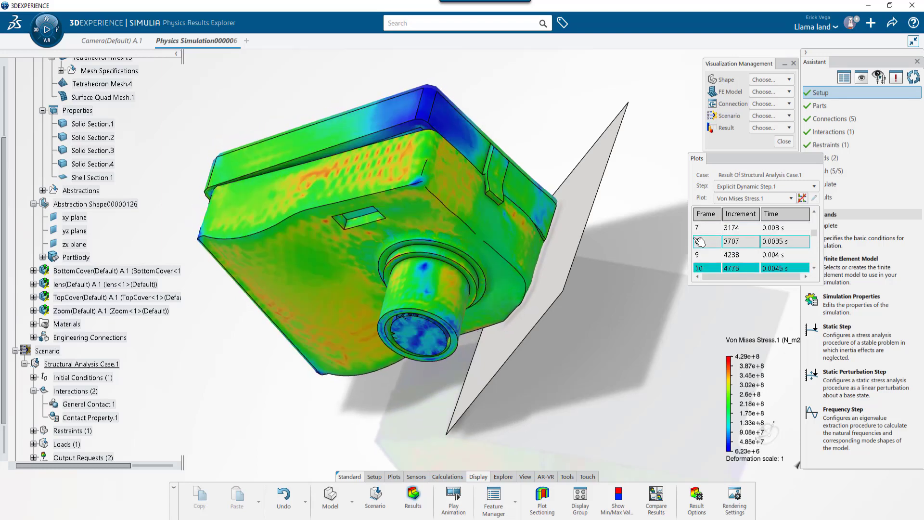
pyautogui.press('Down')
pyautogui.press('Down')
pyautogui.press('Down')
pyautogui.press('Down')
pyautogui.press('Down')
pyautogui.press('Down')
pyautogui.press('Down')
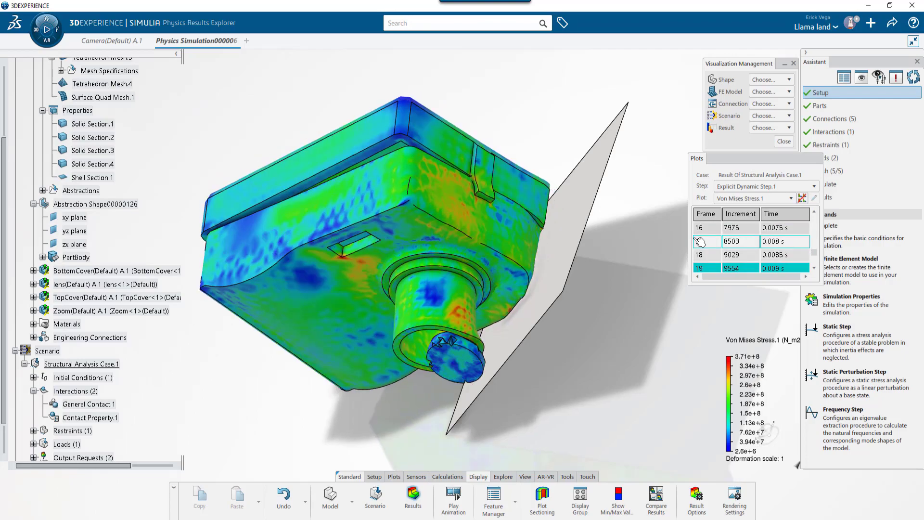